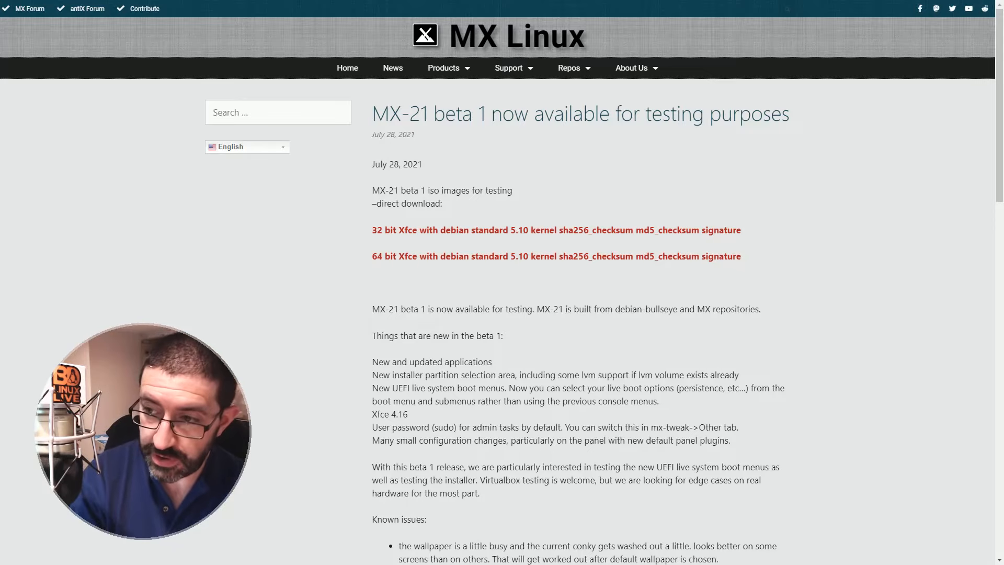
- Read through the MX-21 beta 1 release announcement on the MX Linux website
scroll(496, 283, down, 1)
scroll(575, 283, down, 4)
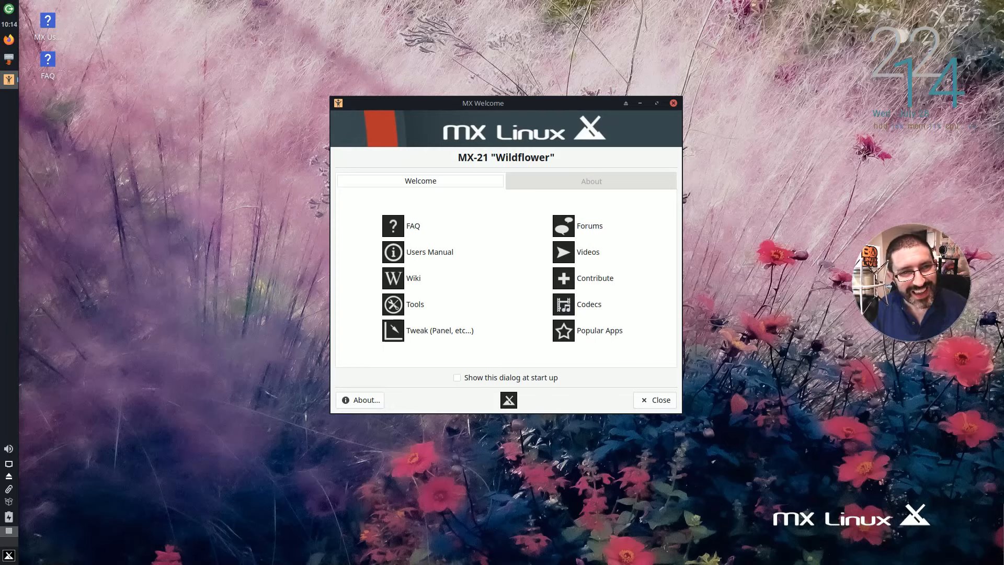
- Review the version details and short system report in MX Welcome's About information, and return to the Welcome page
click(593, 189)
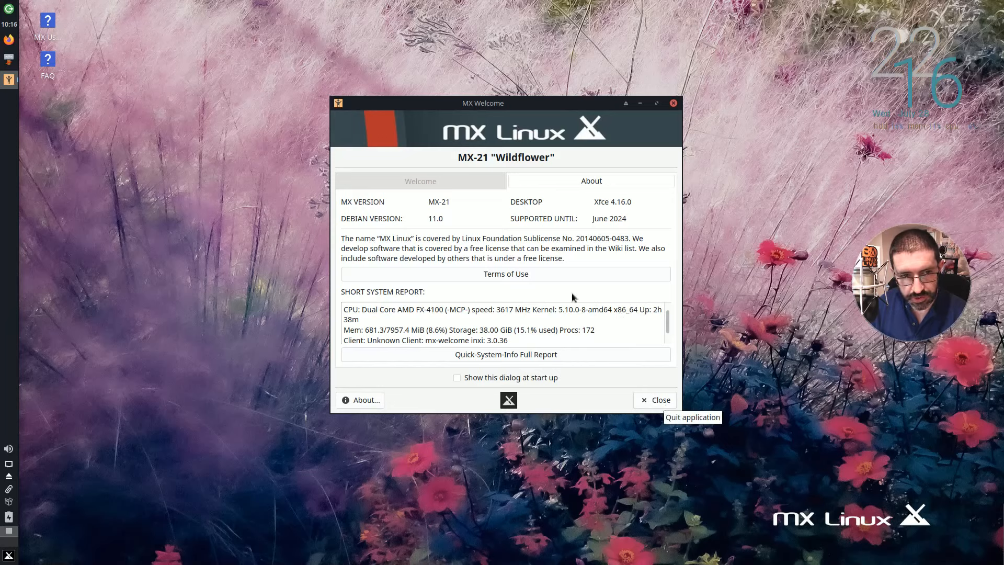
click(450, 181)
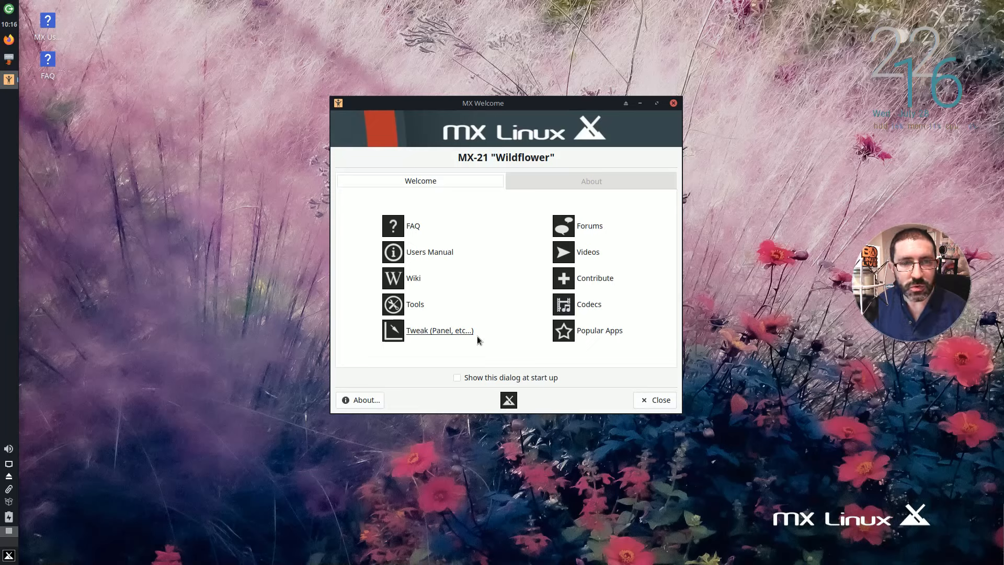
- Launch the Popular Apps package installer from MX Welcome and authenticate with the account password
click(571, 335)
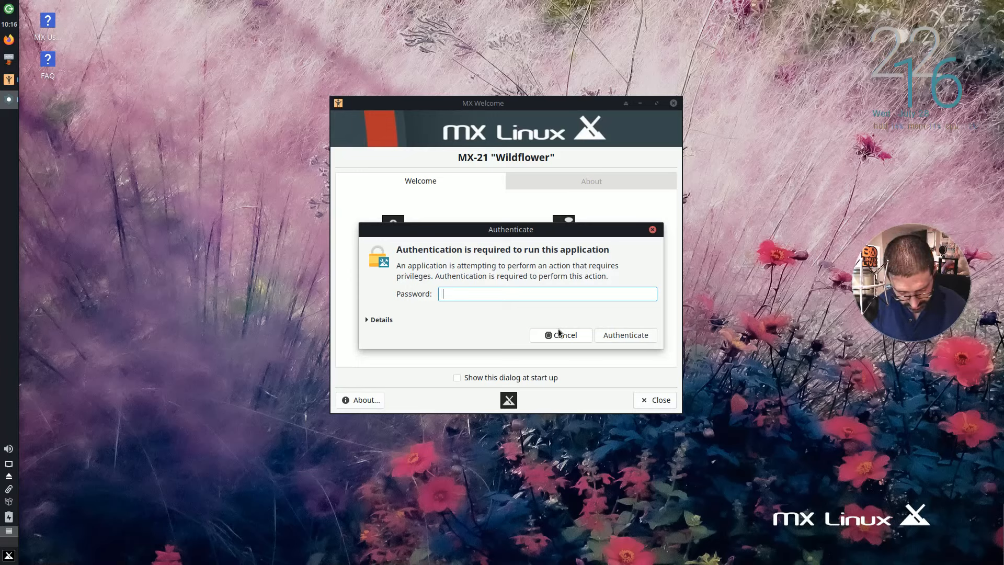
text(*******)
key(Return)
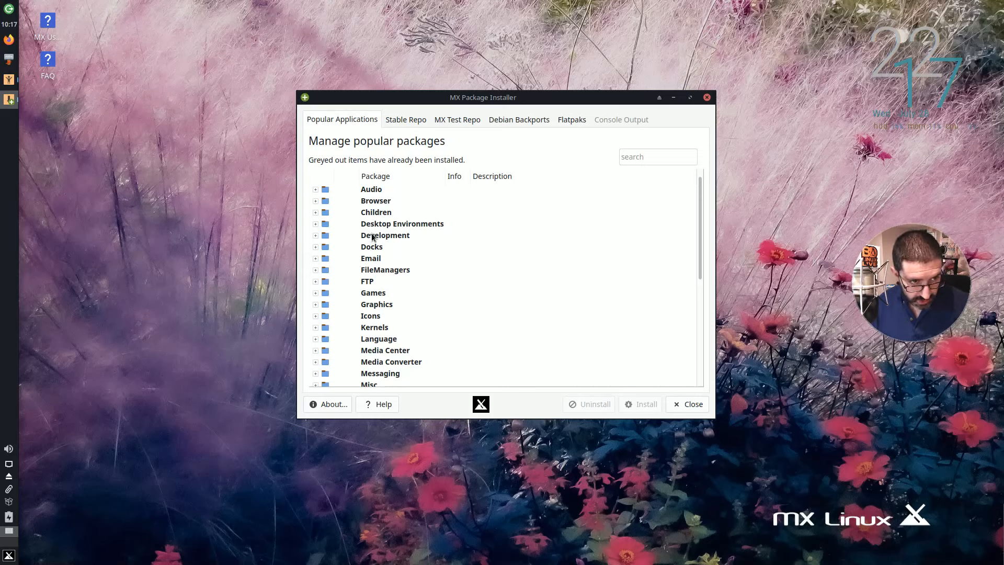
- Examine the packages offered in the Browser and Desktop Environments categories, and close the package installer
click(316, 201)
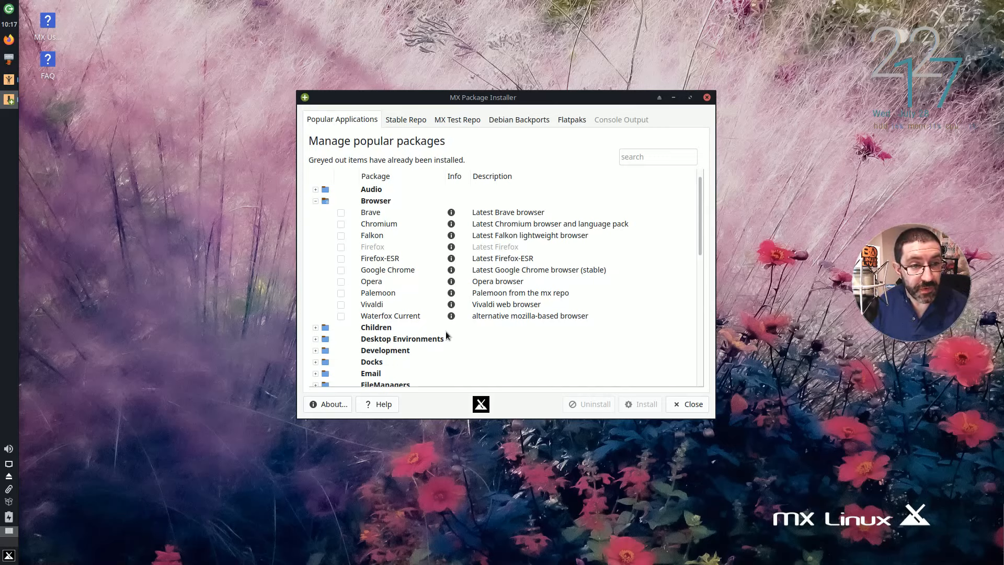
click(315, 201)
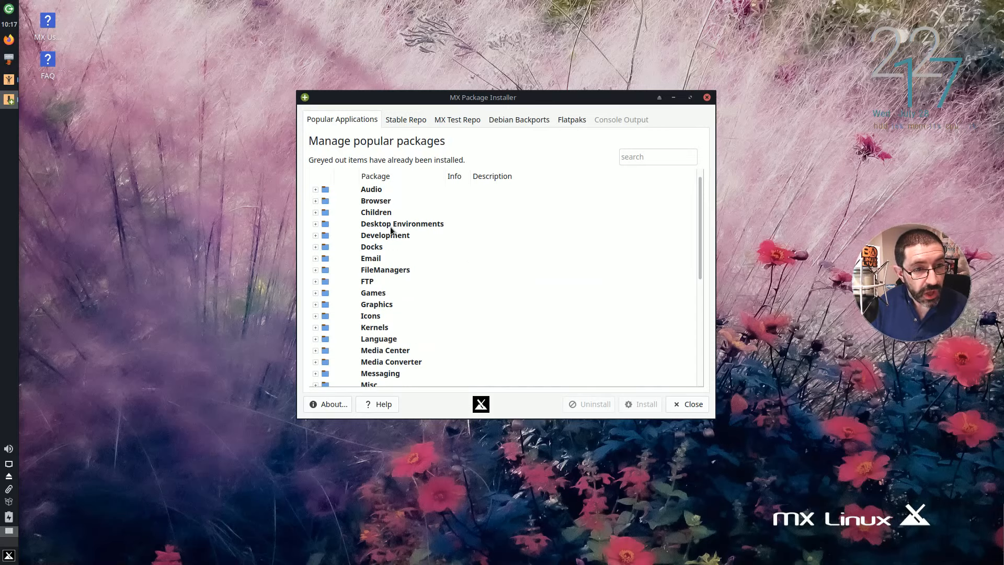
click(316, 223)
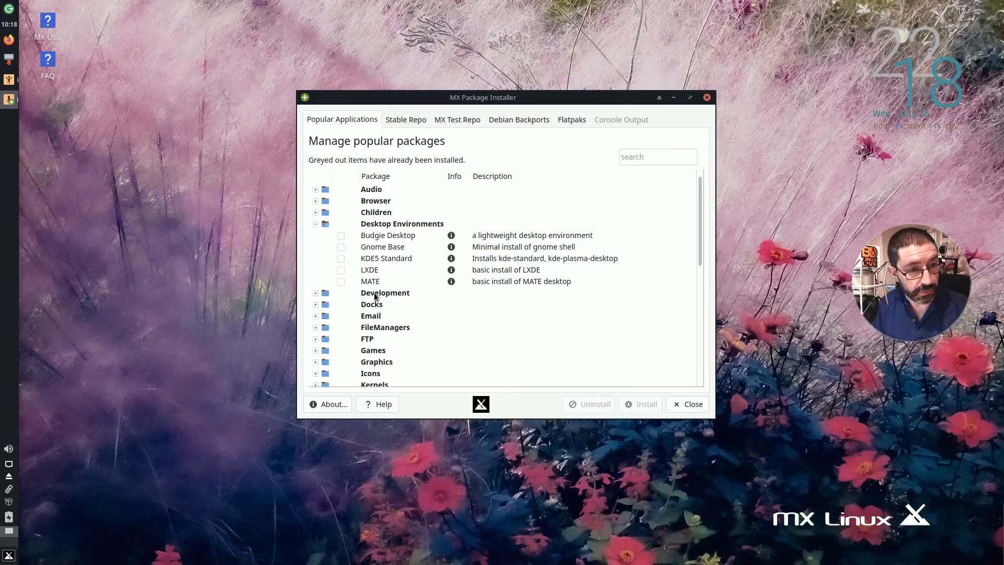
scroll(372, 304, down, 2)
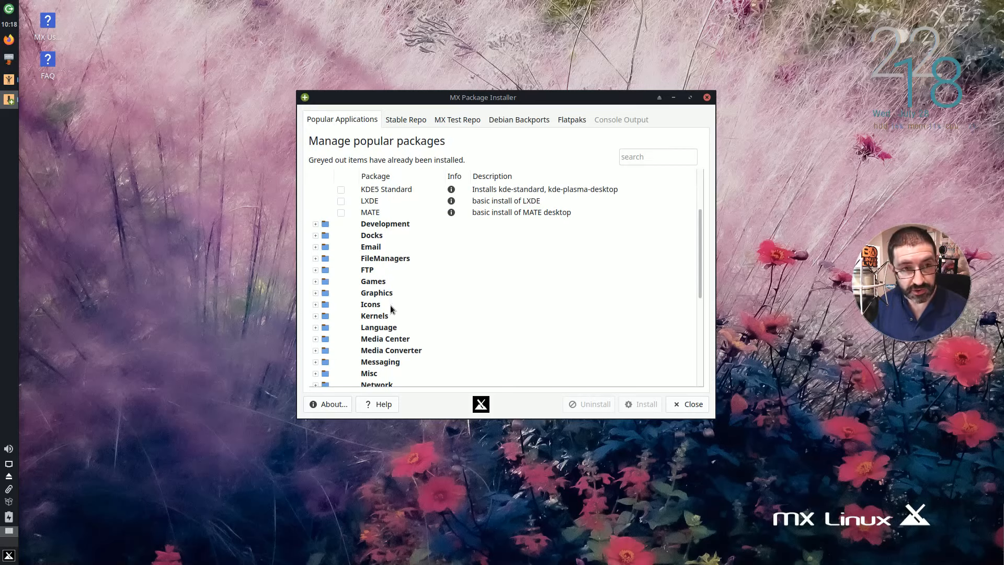
click(680, 407)
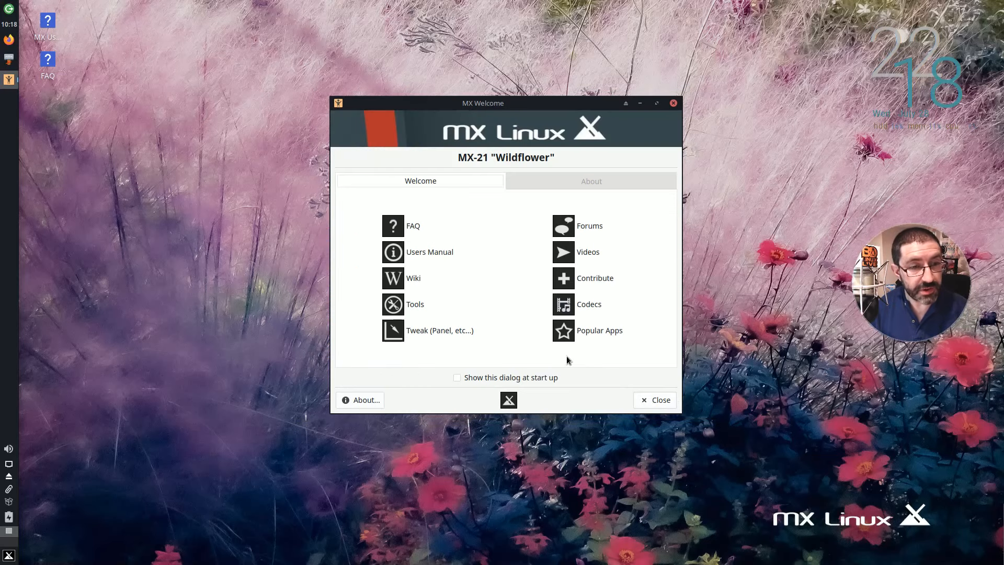
- Open MX Tweak, acknowledging the panel backup notice, and browse the available application and window manager themes
click(427, 332)
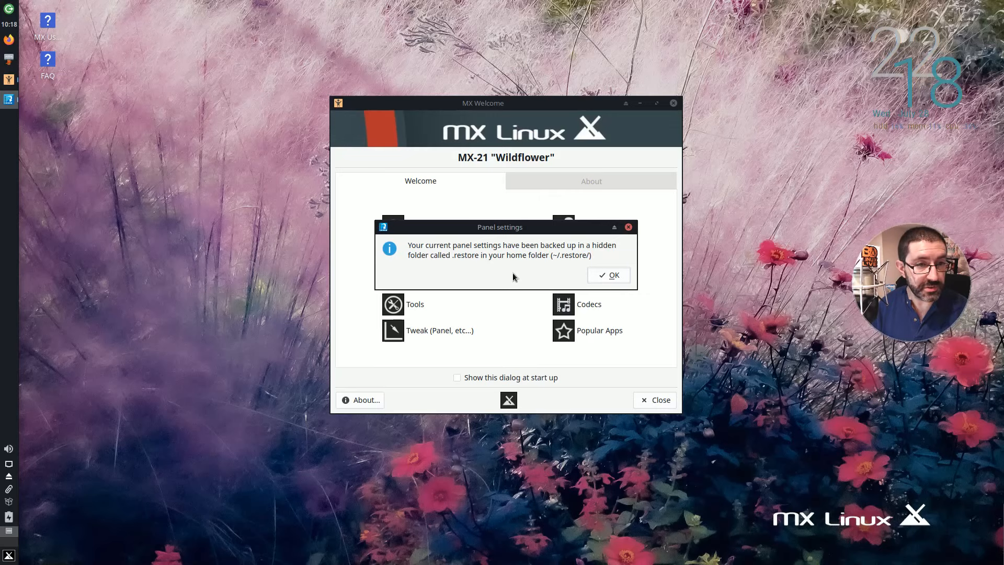
click(604, 273)
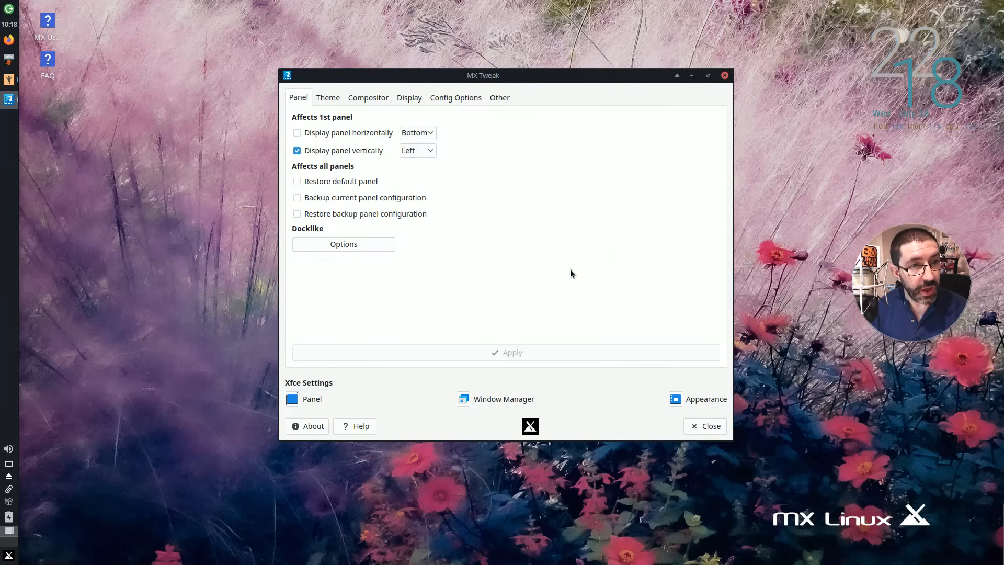
click(330, 98)
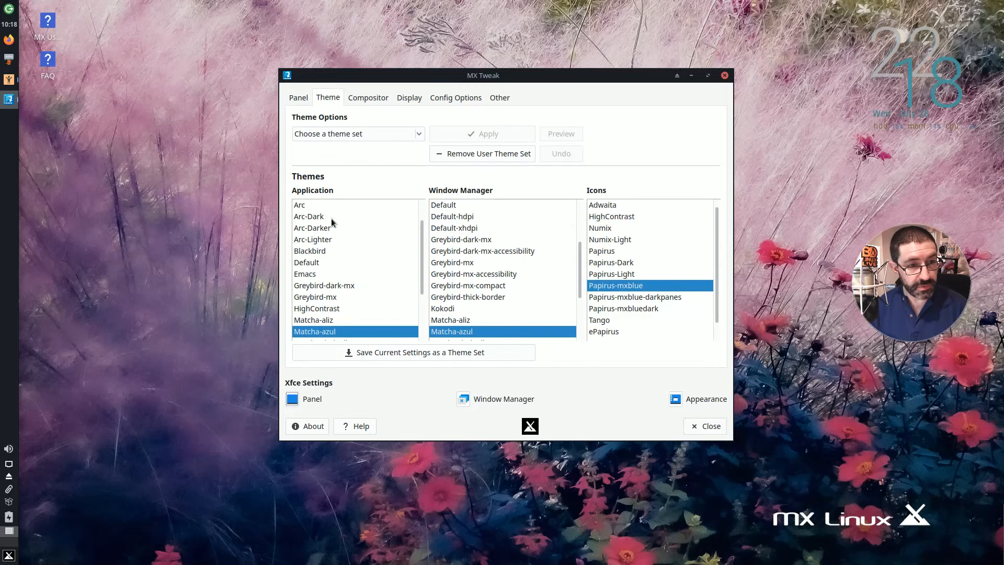
scroll(358, 277, down, 1)
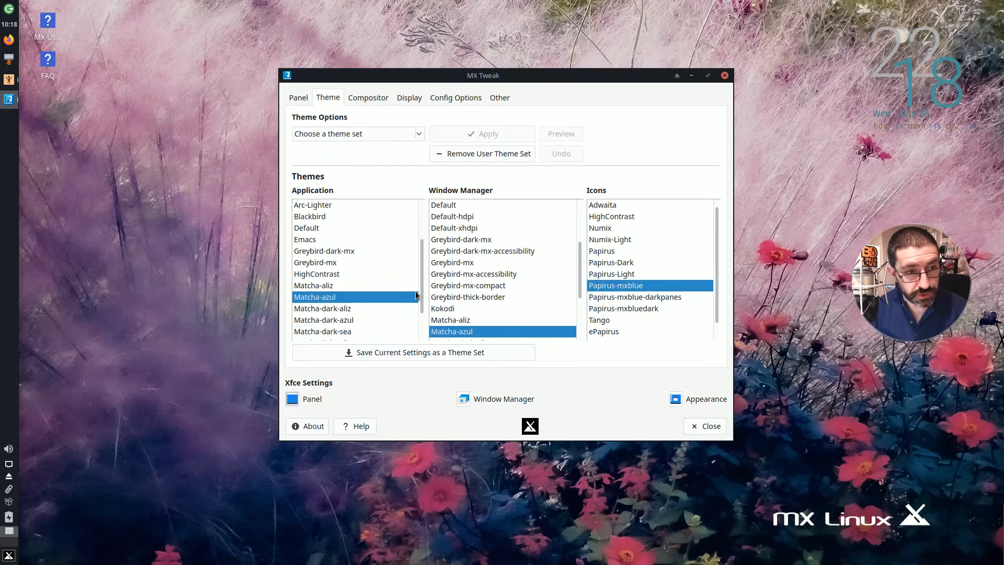
scroll(359, 281, up, 2)
scroll(500, 291, down, 3)
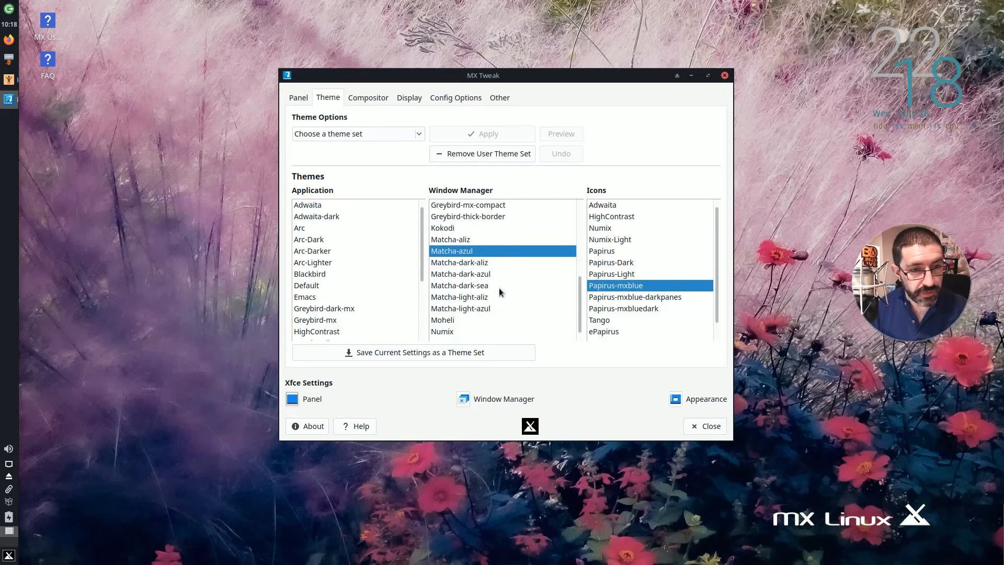
scroll(501, 284, up, 4)
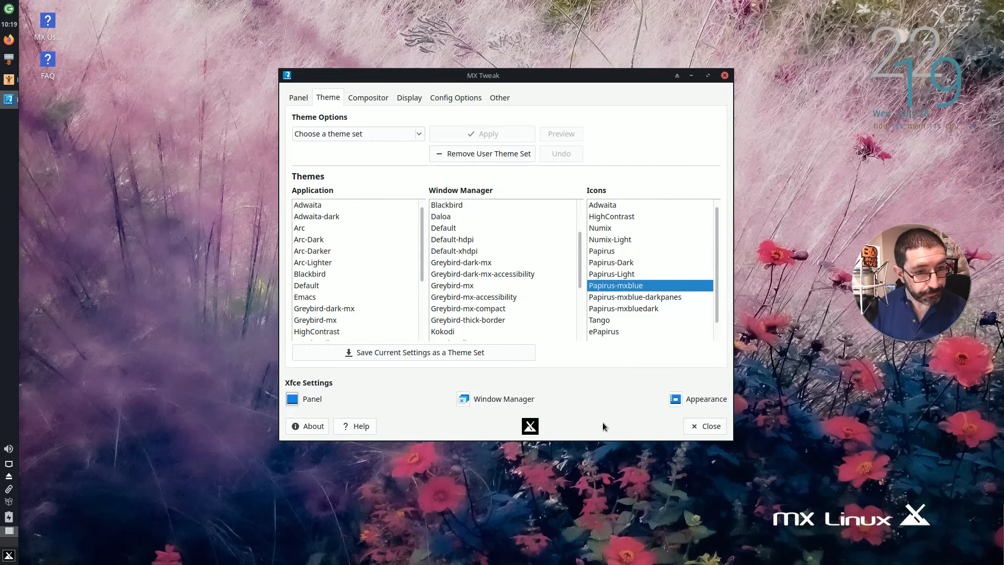
- Review the Style, Icons, Fonts and Settings pages of the Xfce Appearance settings, and close them
click(675, 399)
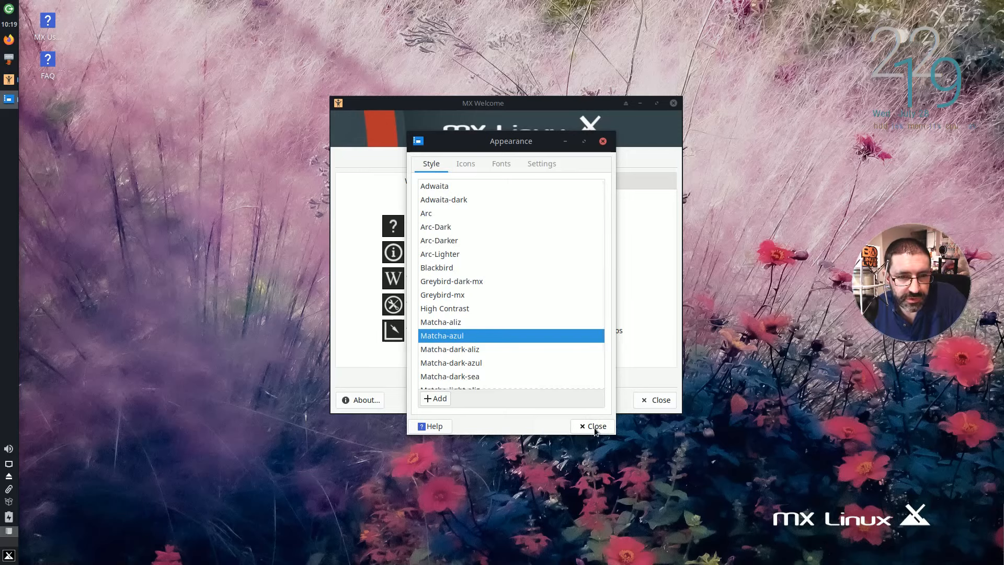
click(468, 164)
click(502, 164)
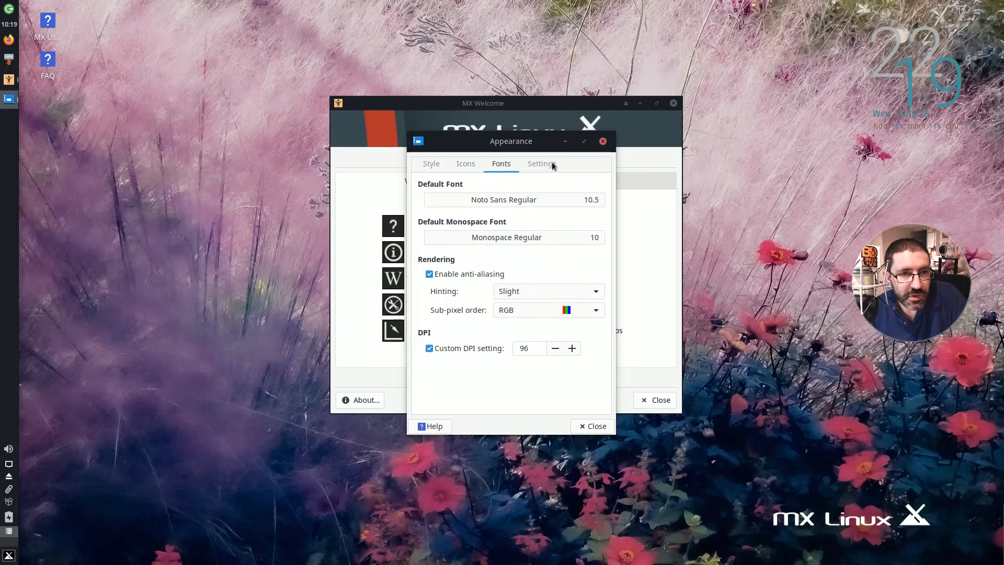
click(552, 161)
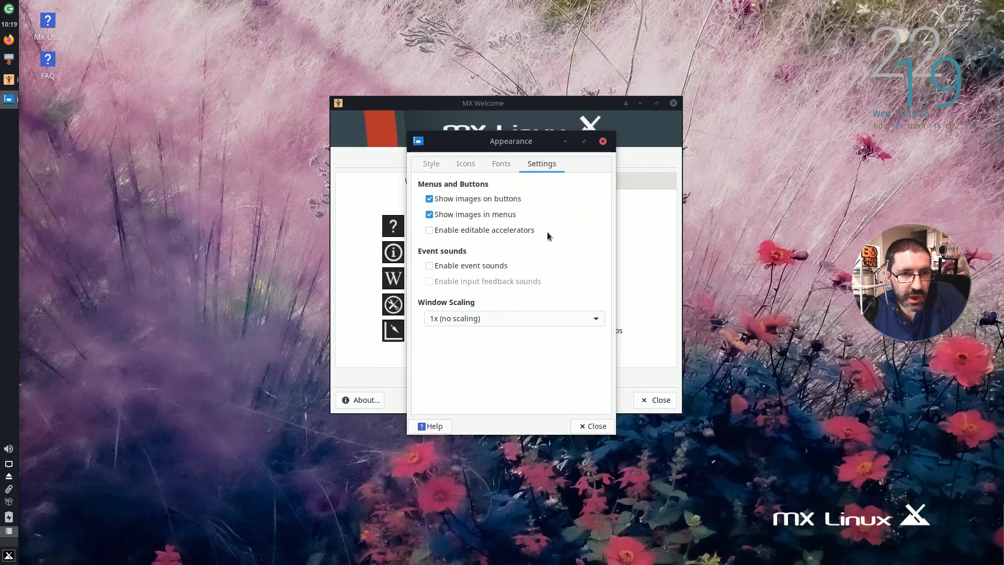
click(594, 425)
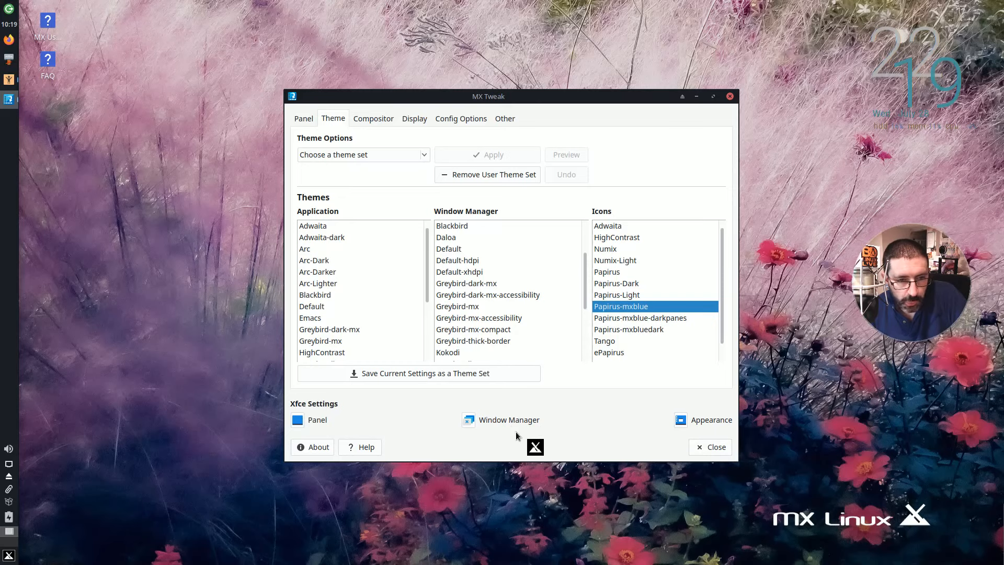
- Review the Xfce Window Manager's style, keyboard, focus and advanced options, and close both it and MX Tweak
click(474, 420)
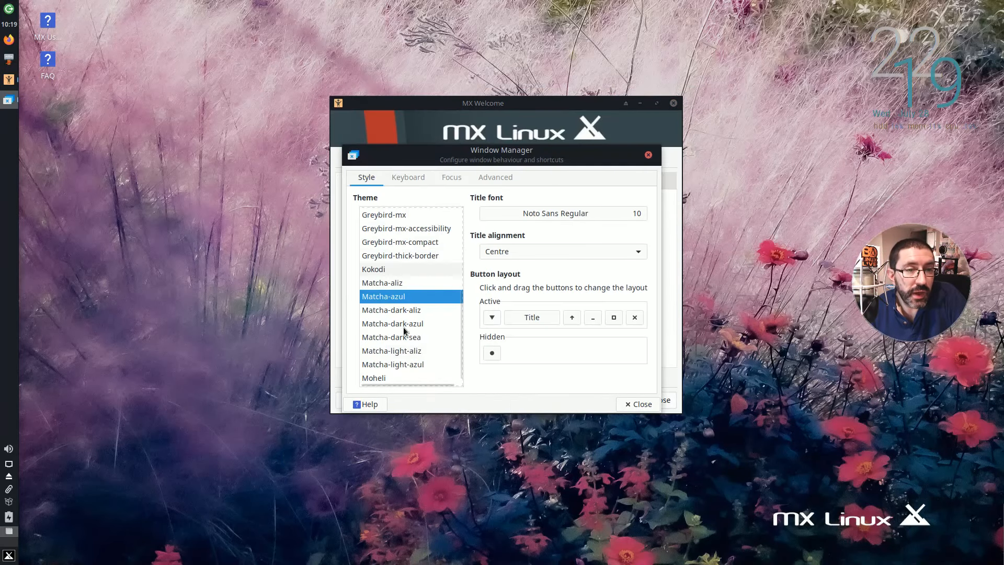
click(413, 176)
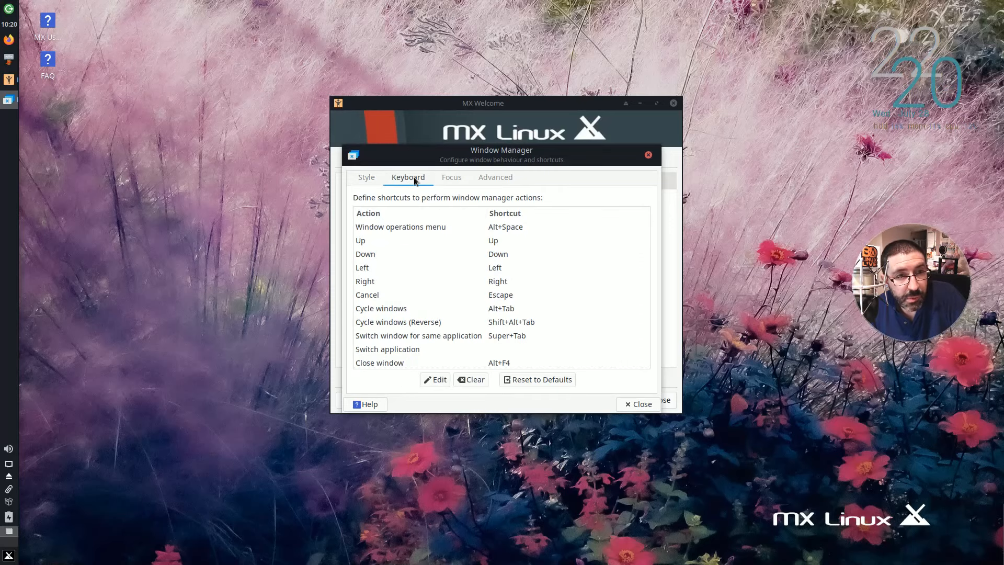
click(455, 179)
click(493, 177)
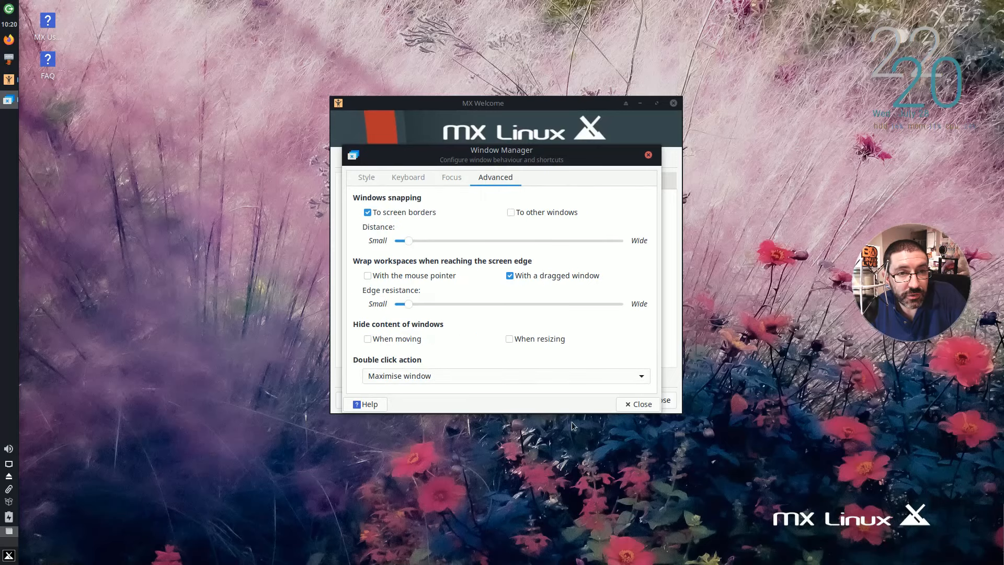
click(642, 405)
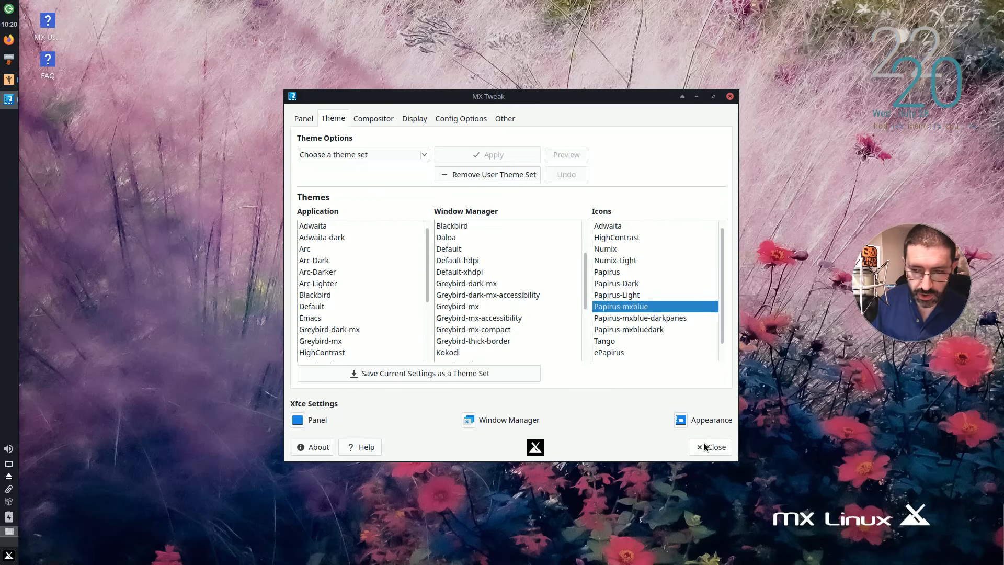
click(714, 451)
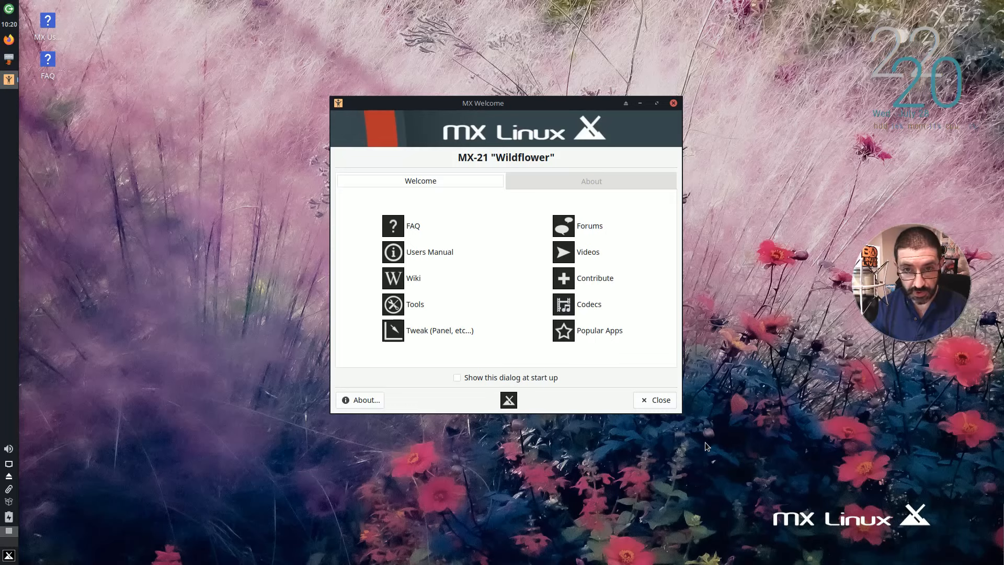
- Inspect the display, appearance and items settings in Panel 1's preferences, and close them
right_click(11, 231)
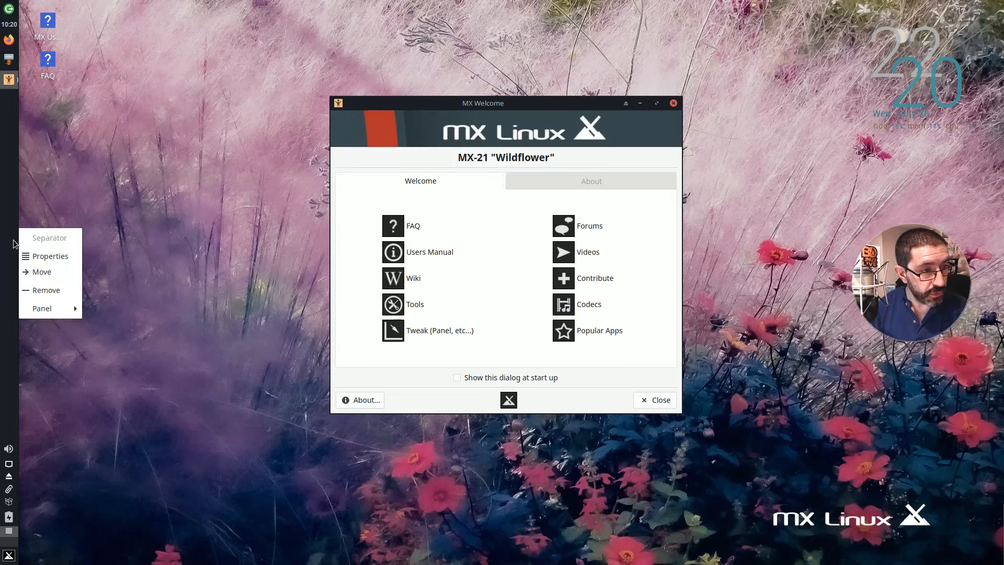
mouse_move(44, 313)
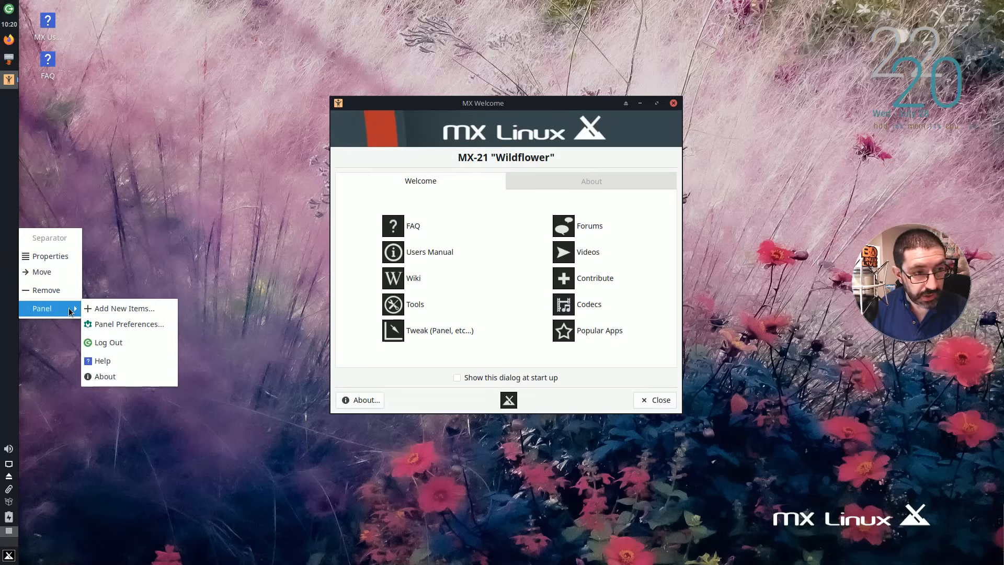
click(134, 325)
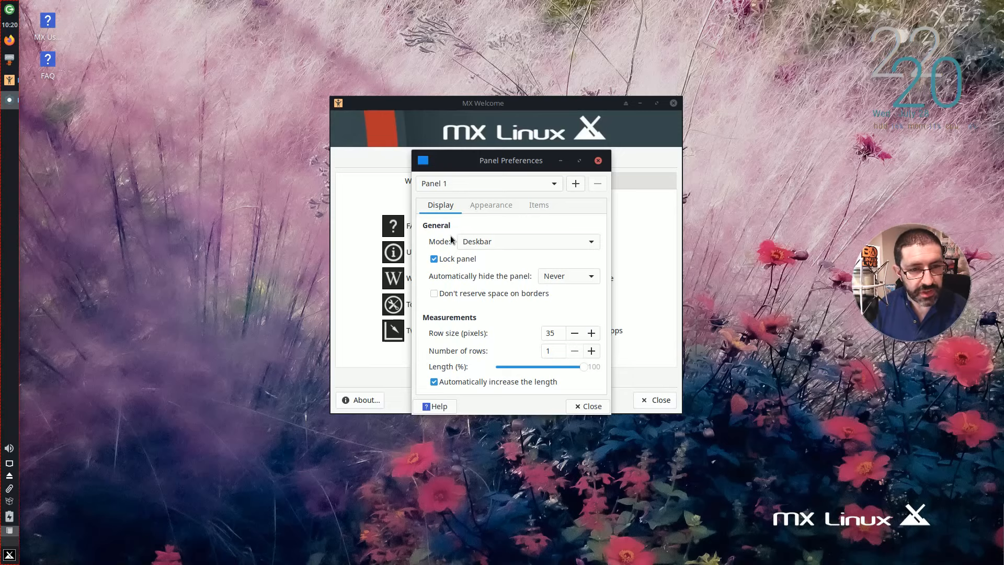
click(479, 206)
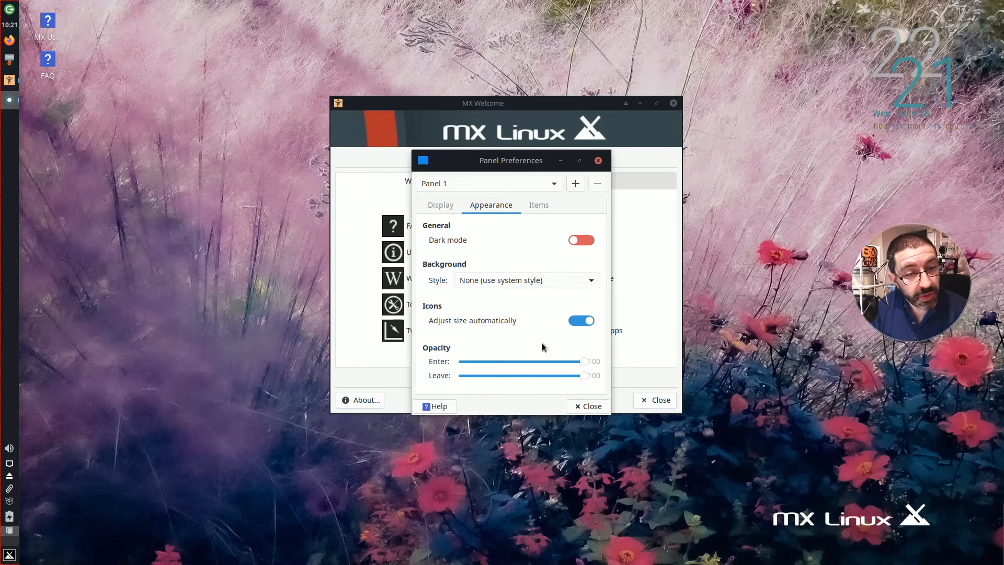
click(528, 208)
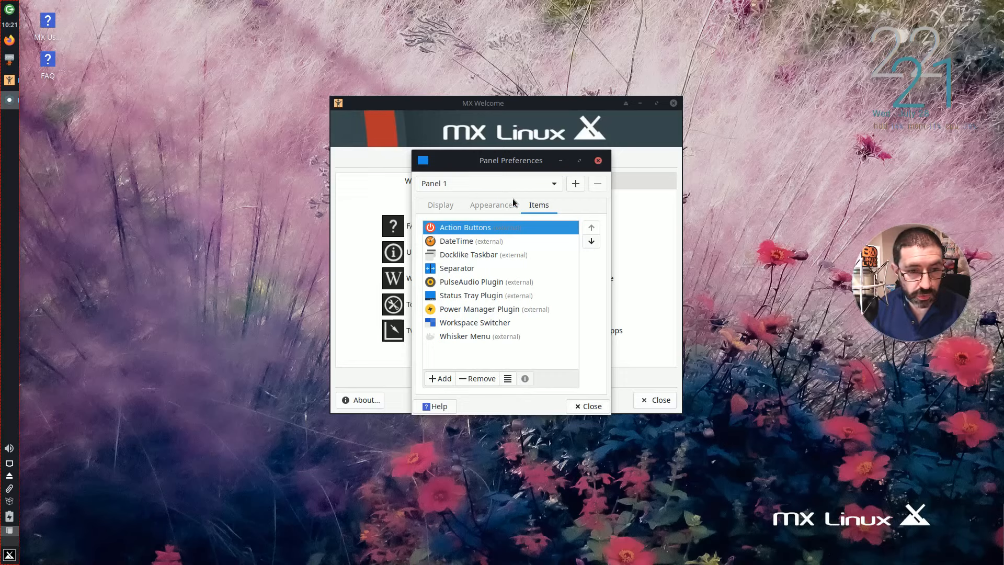
click(588, 406)
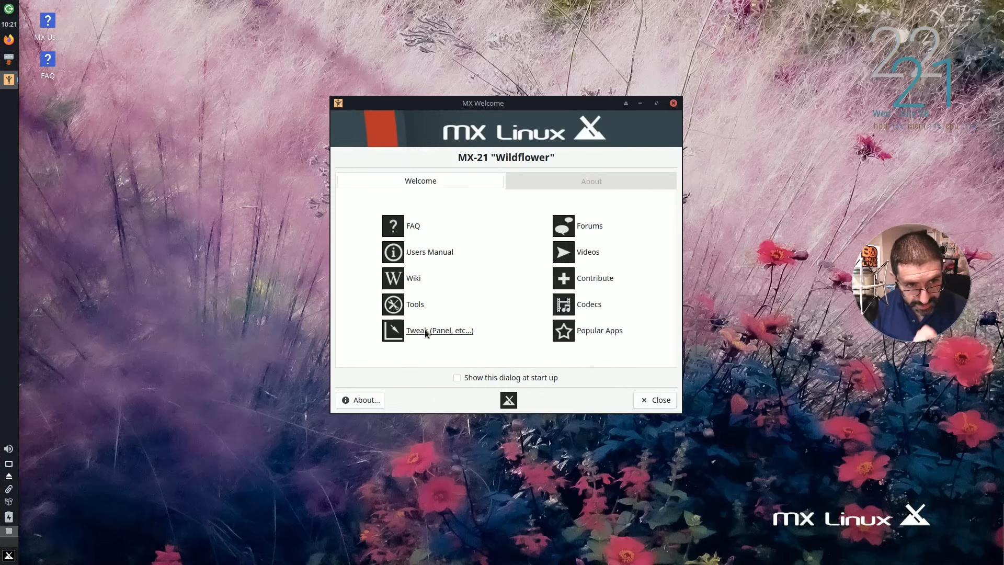
- Reopen the Appearance settings through MX Tweak, view the file chooser for installing a Gtk theme, and cancel it
click(417, 340)
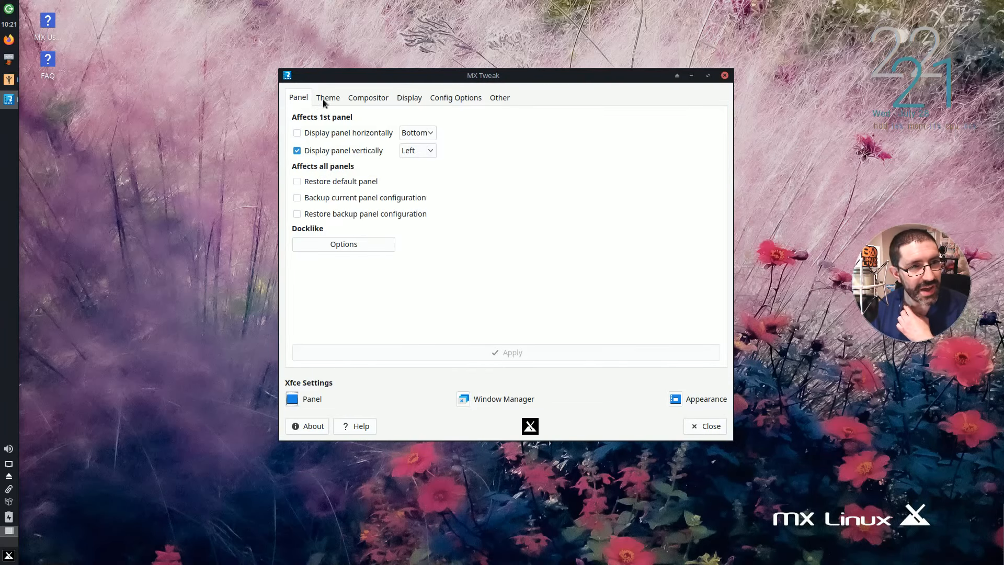
click(674, 401)
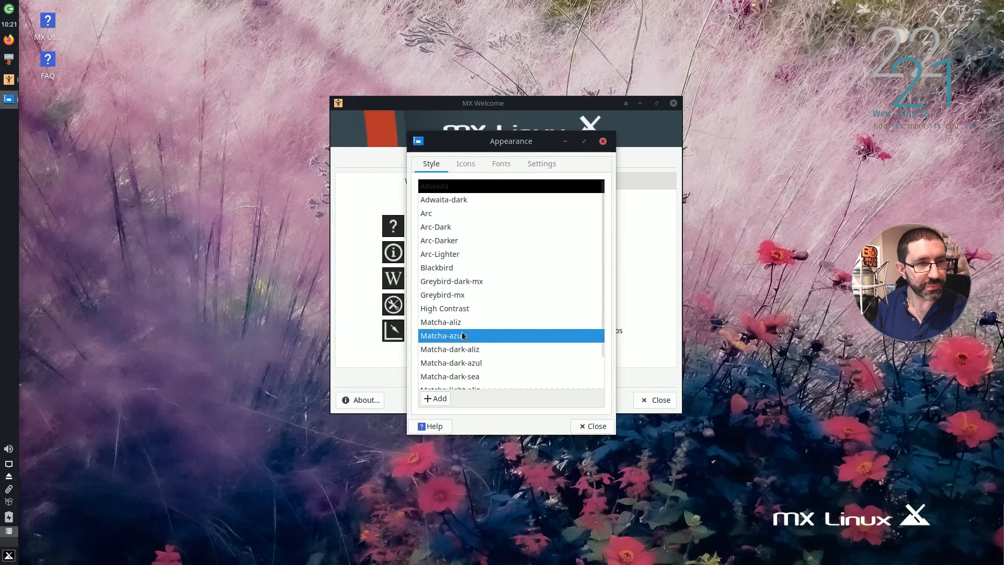
click(439, 401)
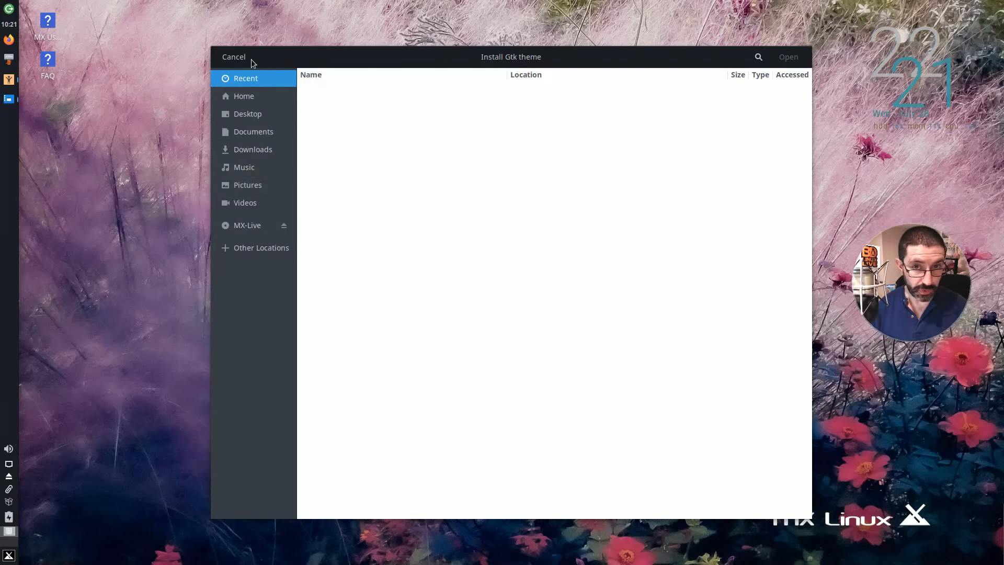
click(228, 59)
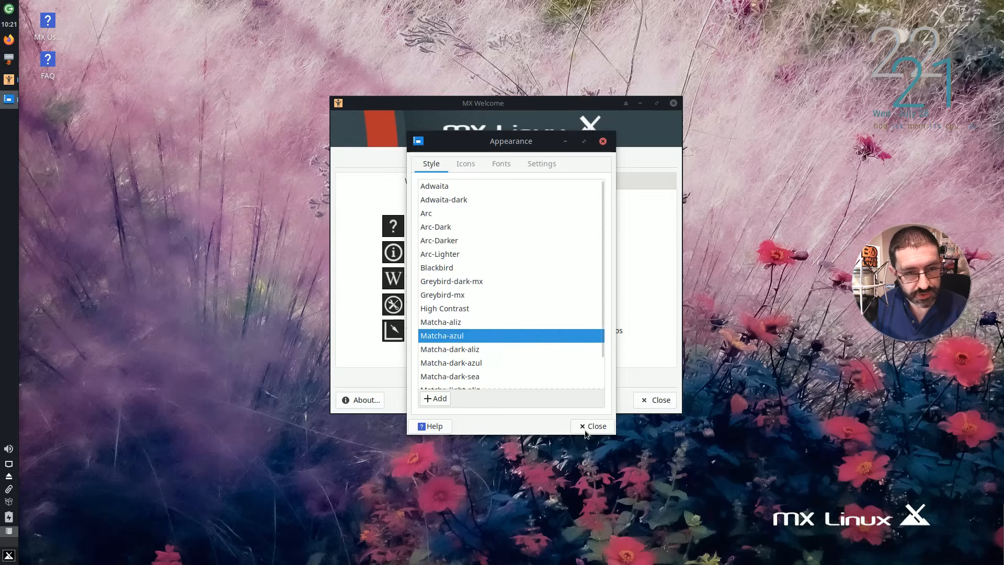
- Close the Appearance settings and MX Tweak, and minimize the MX Welcome window
click(601, 432)
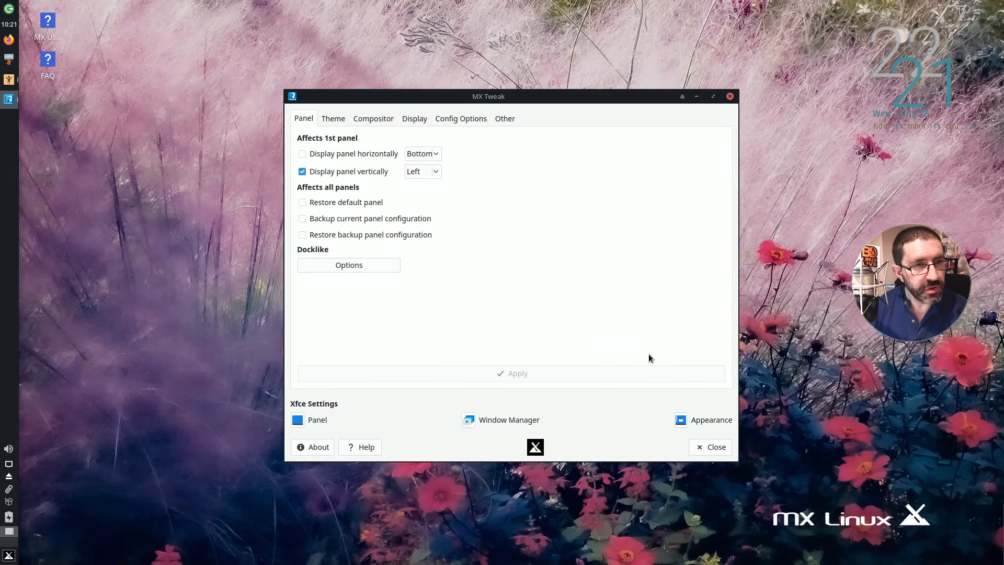
click(708, 448)
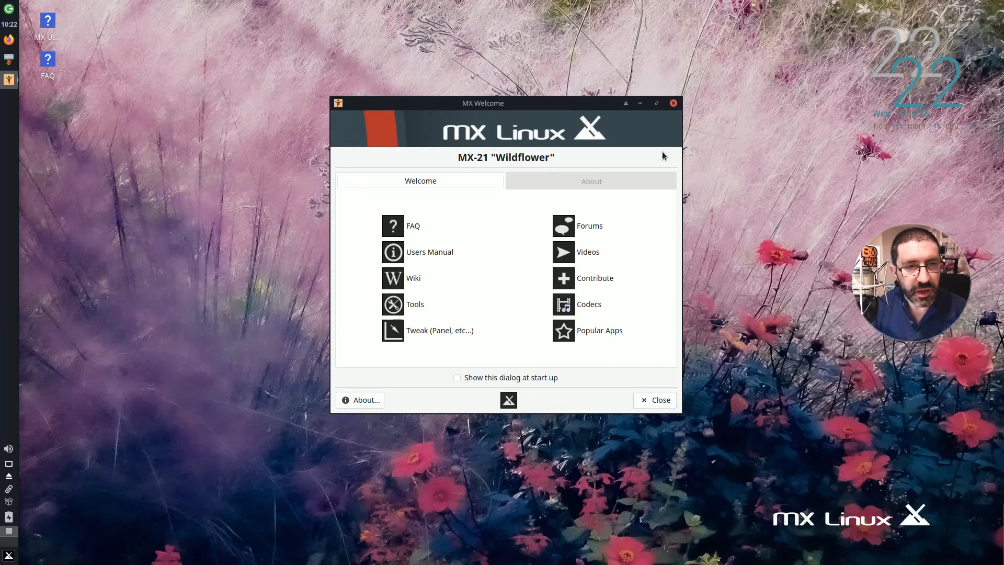
click(641, 102)
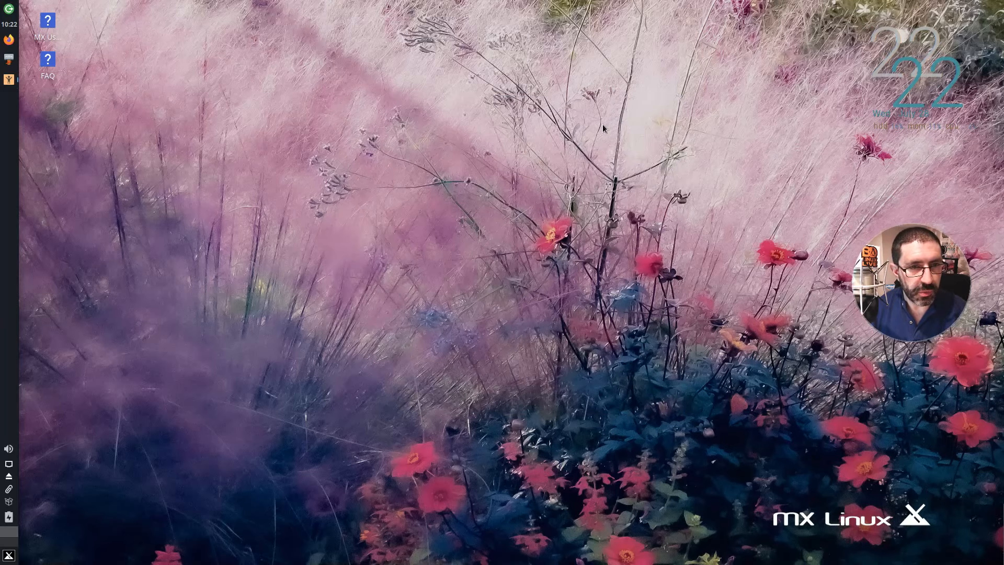
- Open the Desktop settings and review the Background, Menus and Icons pages
right_click(428, 248)
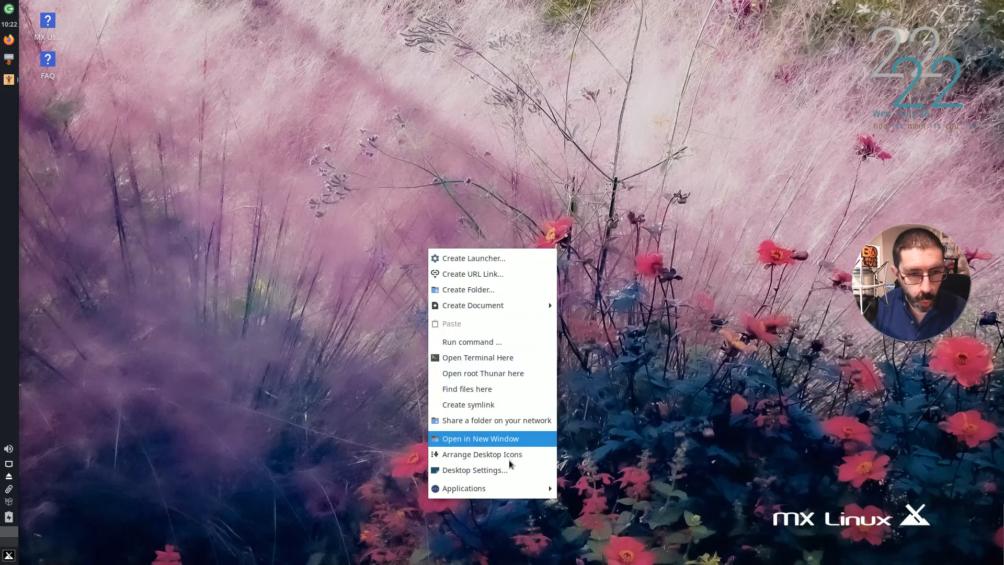
click(509, 473)
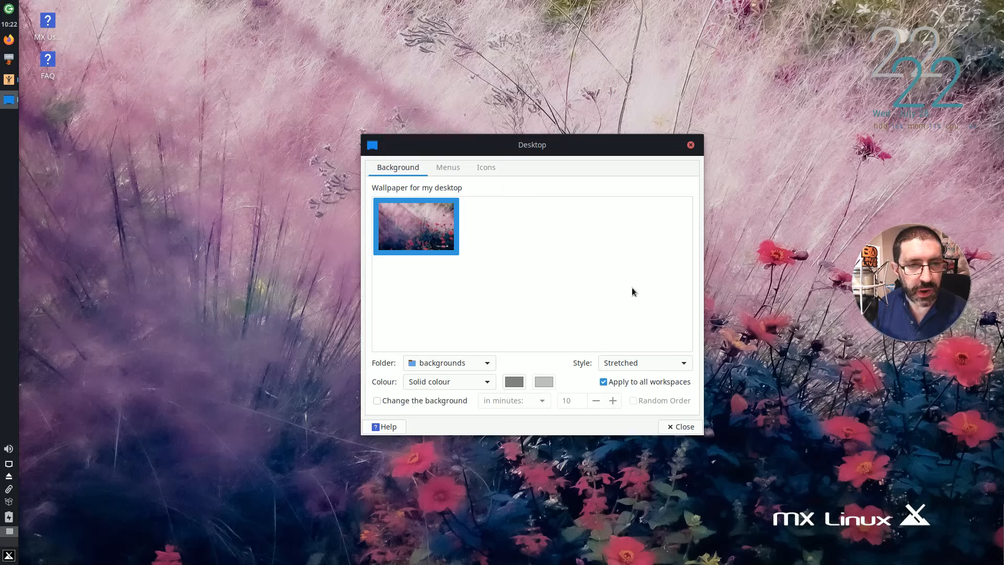
click(444, 168)
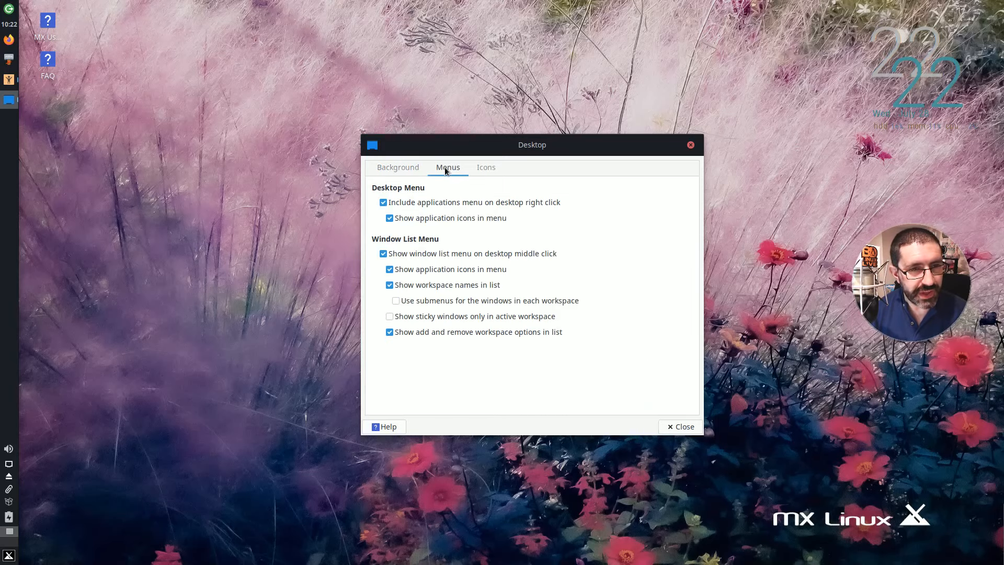
click(491, 167)
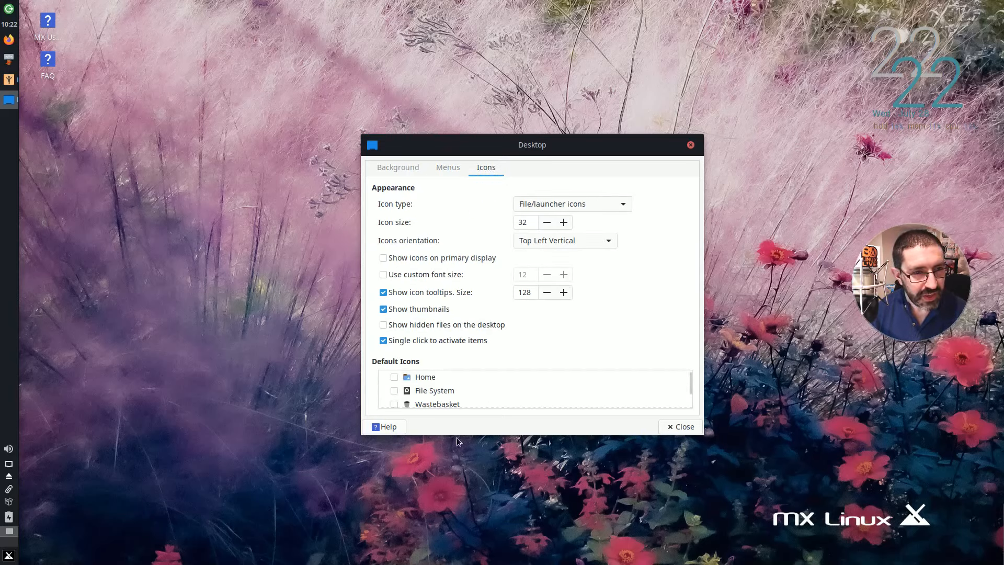
- Try toggling the Home, File System, Wastebasket and Removable Devices default desktop icons on and off, and close the Desktop settings
click(395, 377)
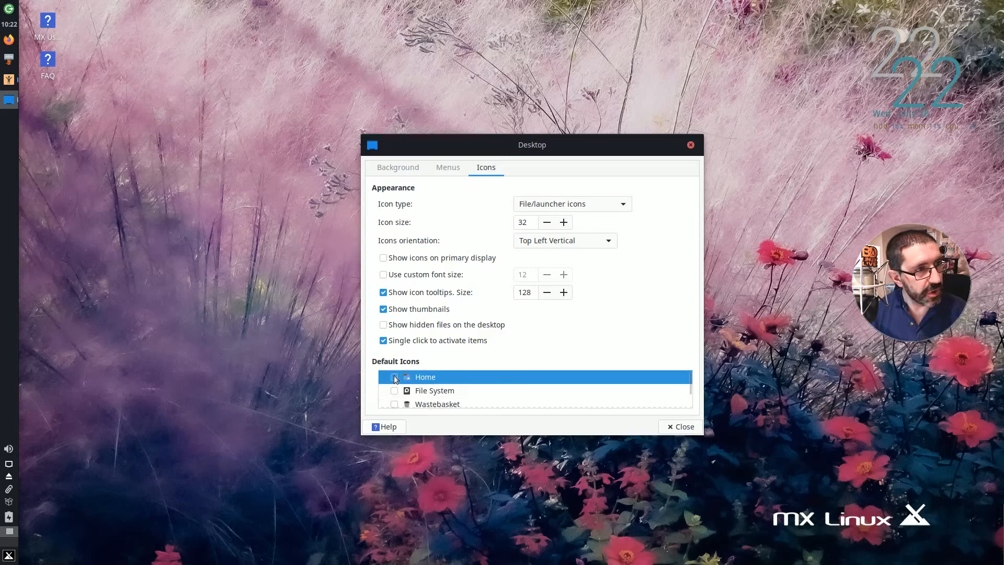
click(394, 378)
click(394, 391)
click(394, 391)
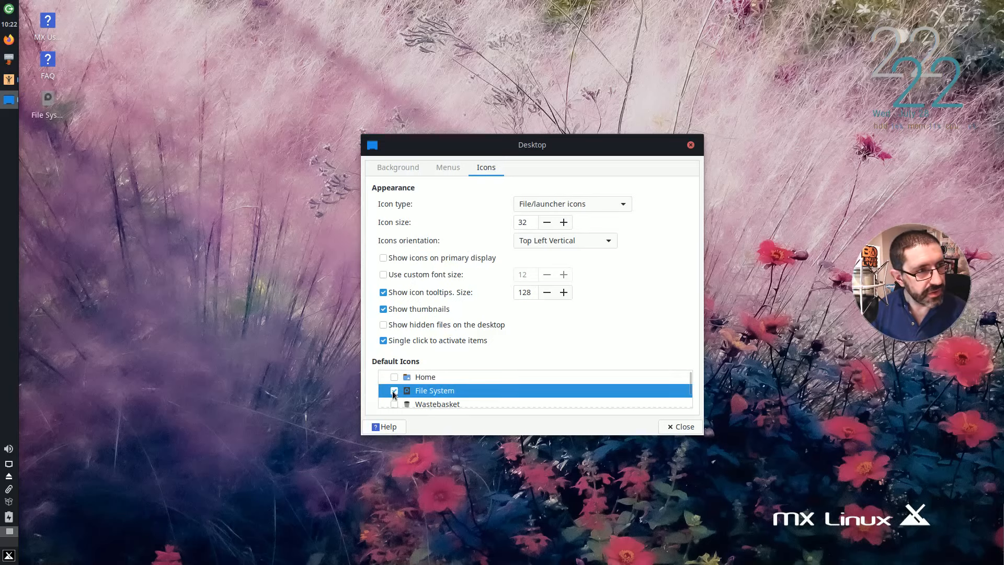
click(394, 405)
click(395, 401)
click(394, 401)
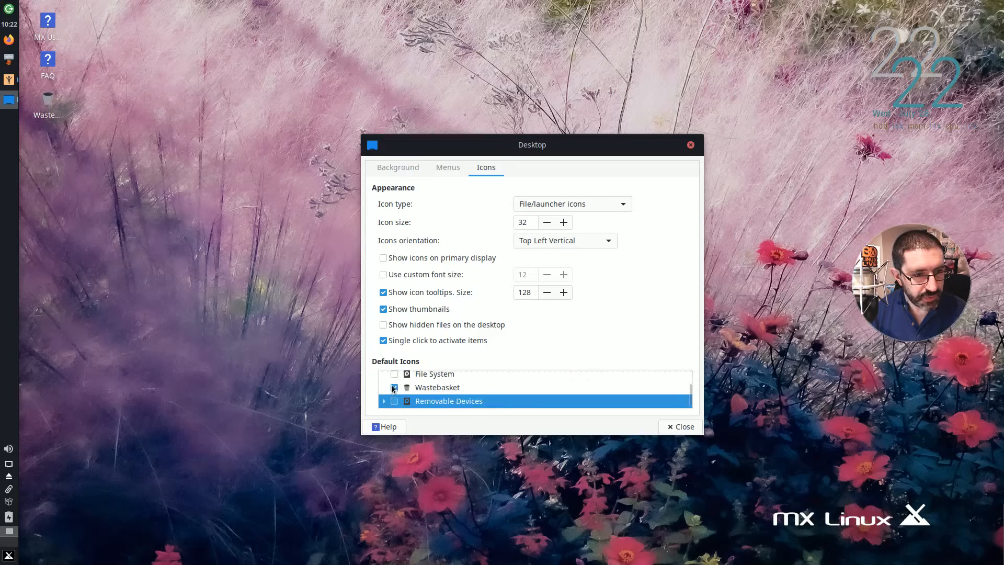
click(394, 388)
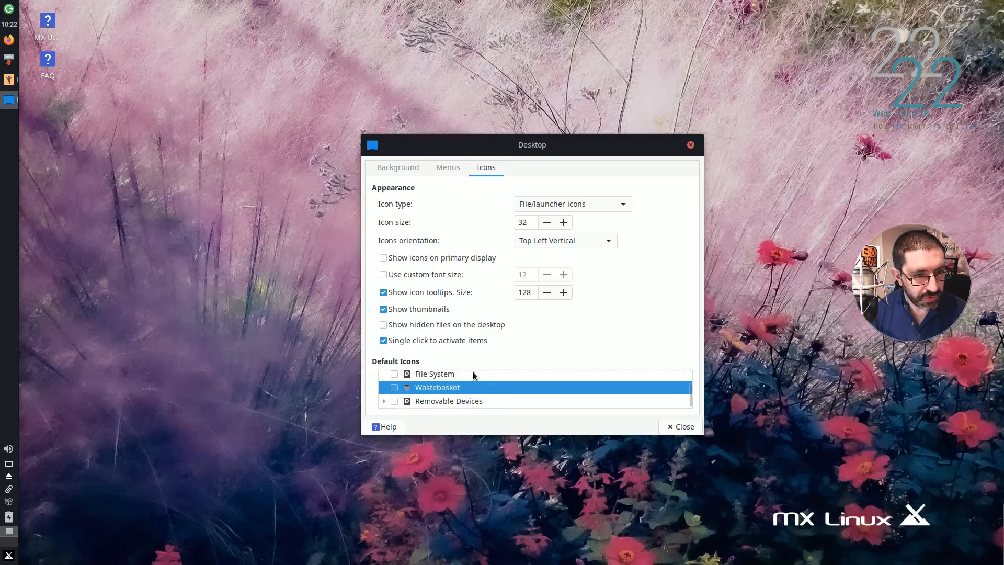
click(684, 427)
- Reopen the Desktop settings on the Menus page and inspect the Applications submenu of the desktop context menu
right_click(471, 228)
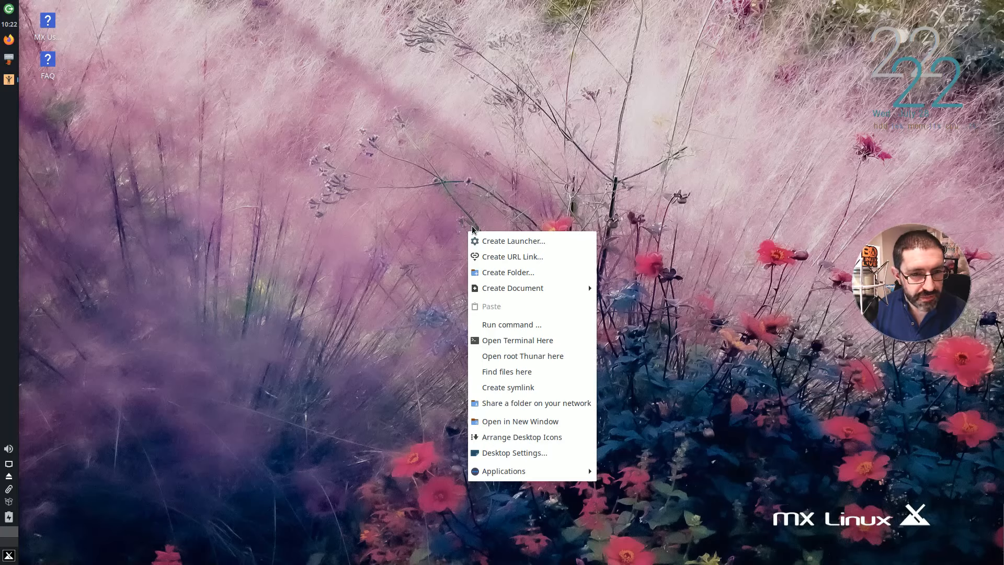
click(559, 457)
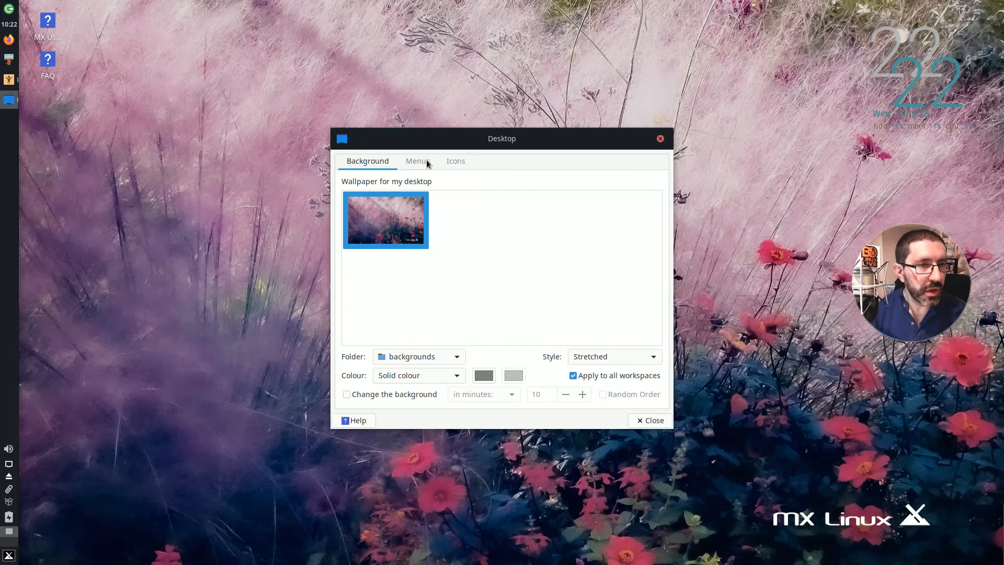
click(452, 163)
click(419, 163)
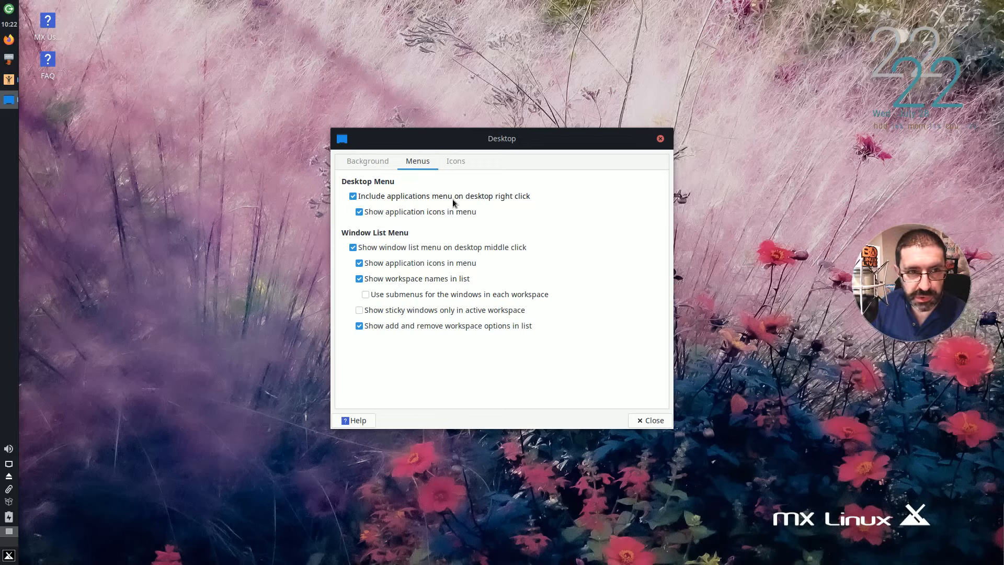
right_click(254, 183)
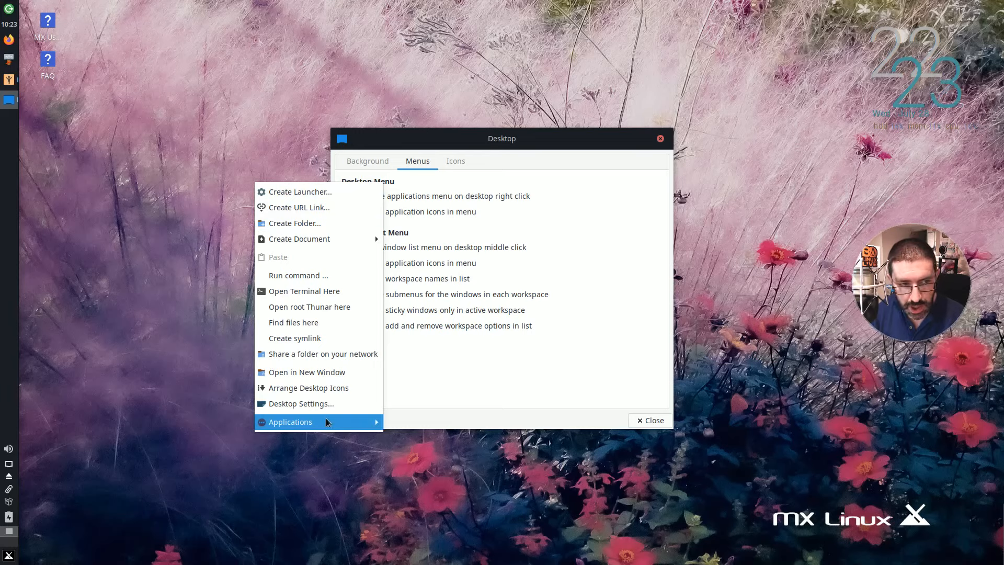
mouse_move(328, 423)
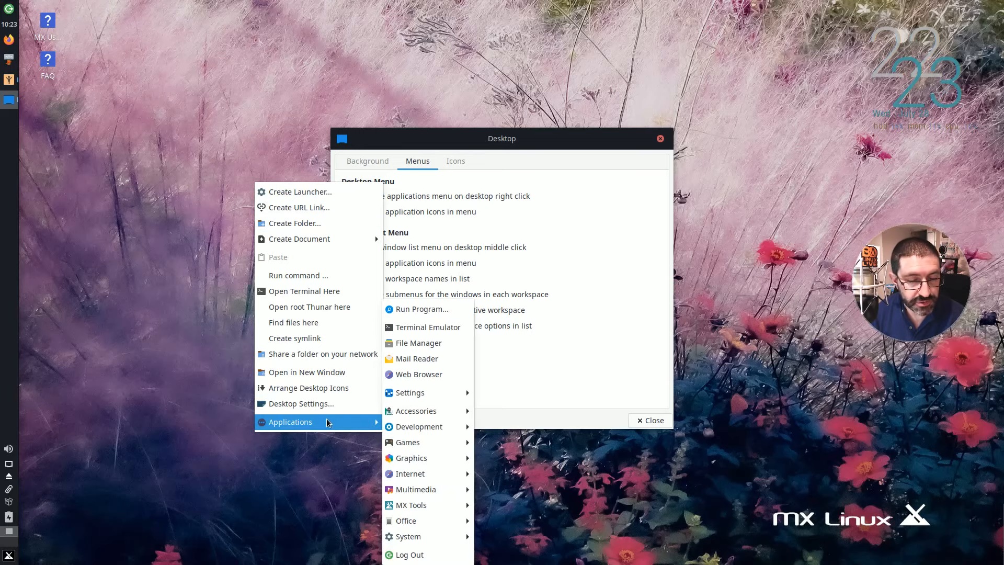
click(380, 144)
- Exclude the applications menu from the desktop context menu, check that context menu, and close the Desktop settings
click(354, 197)
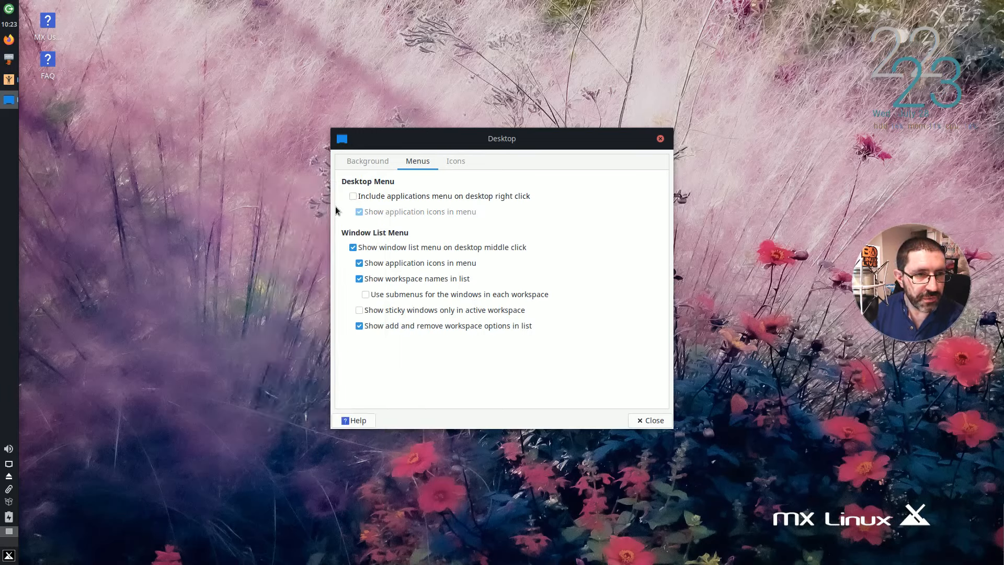
right_click(214, 218)
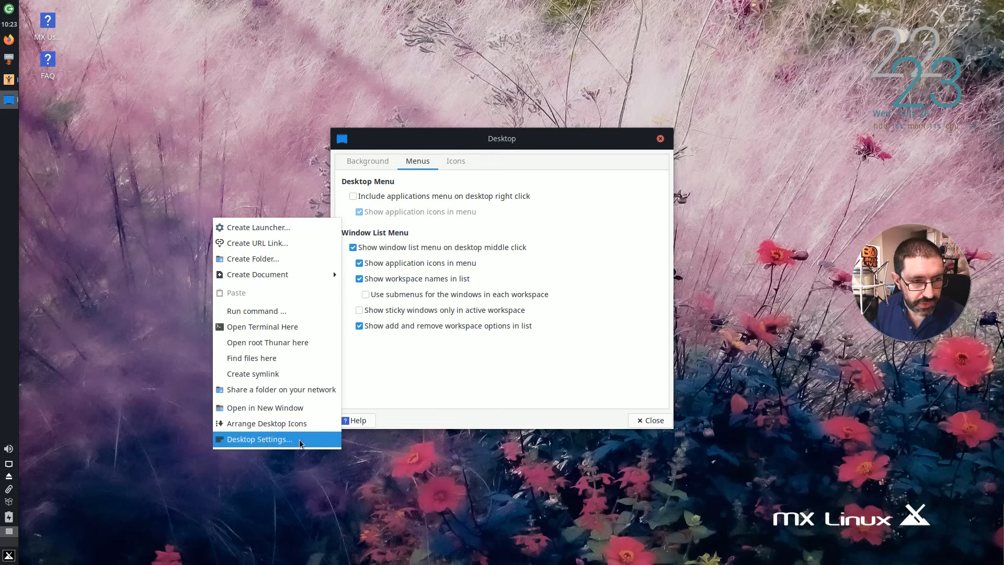
click(510, 377)
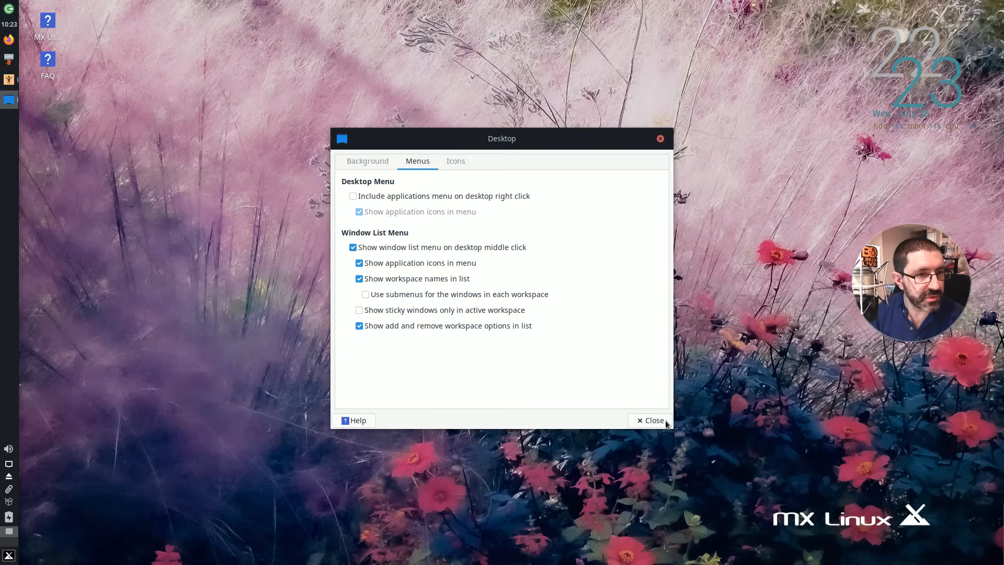
click(665, 421)
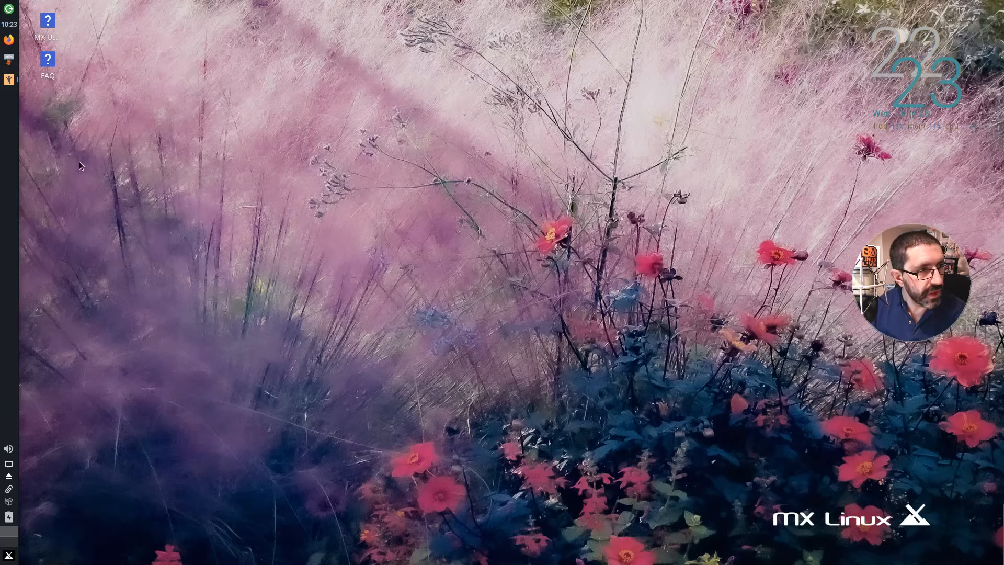
- Browse the full list of Accessories applications in the Applications Menu
click(9, 555)
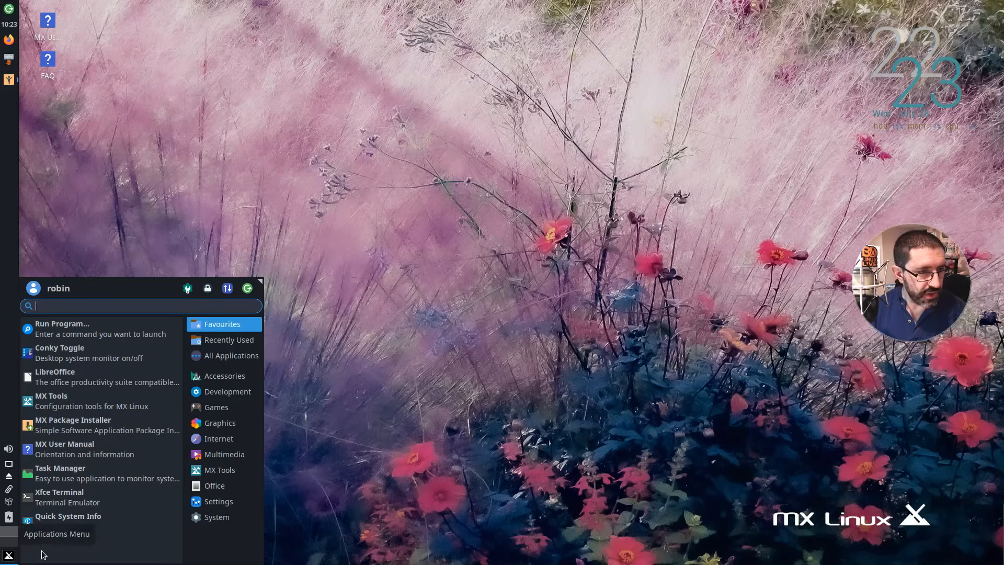
mouse_move(223, 381)
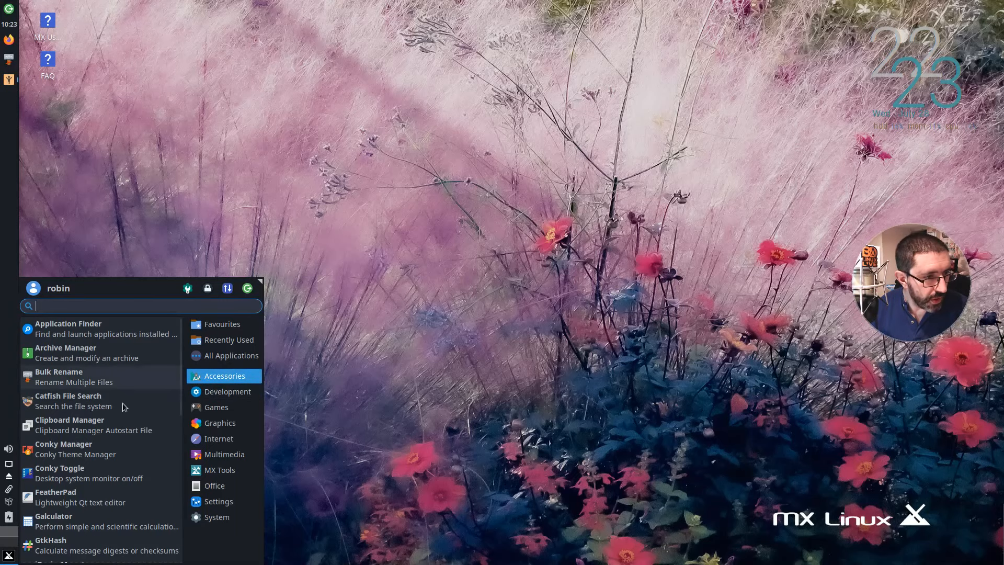
scroll(121, 405, down, 4)
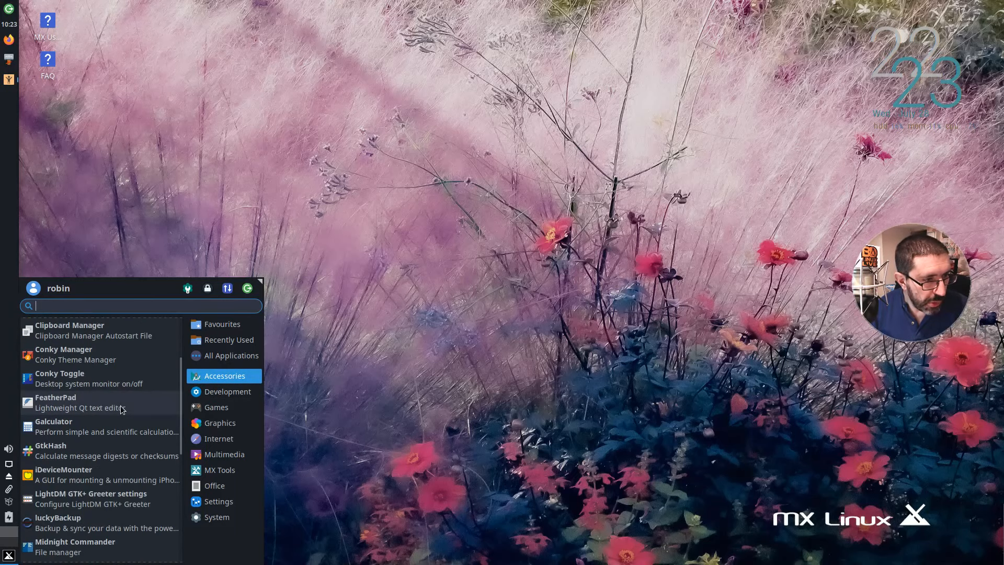
scroll(121, 406, down, 6)
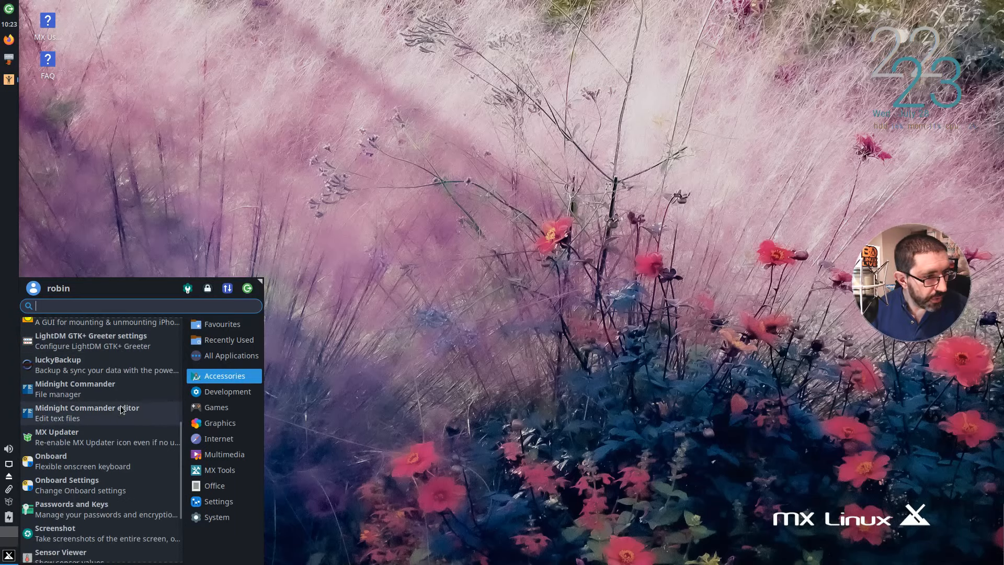
scroll(120, 408, down, 4)
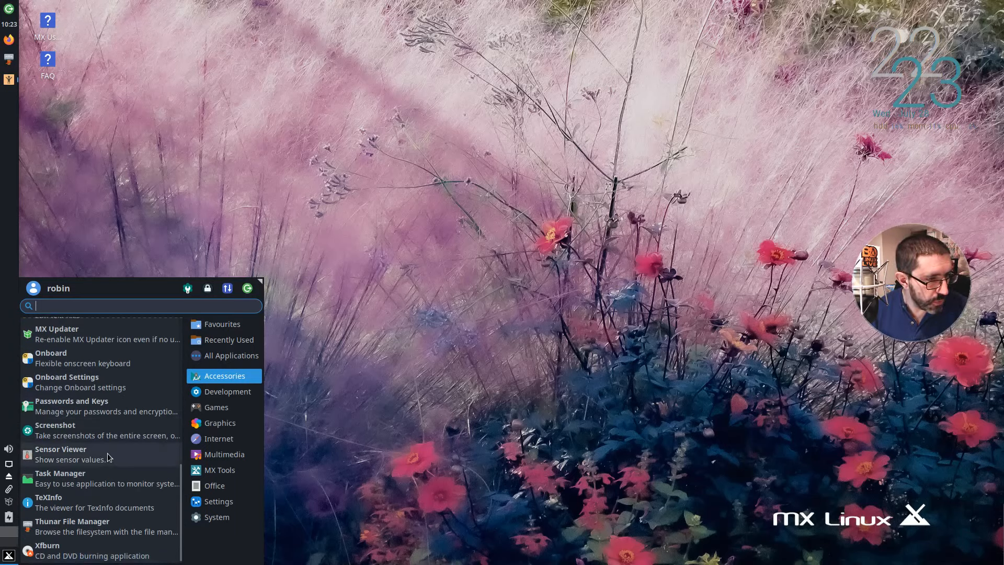
- Launch Sensor Viewer, dismiss the Hddtemp notification, and close the viewer
click(55, 458)
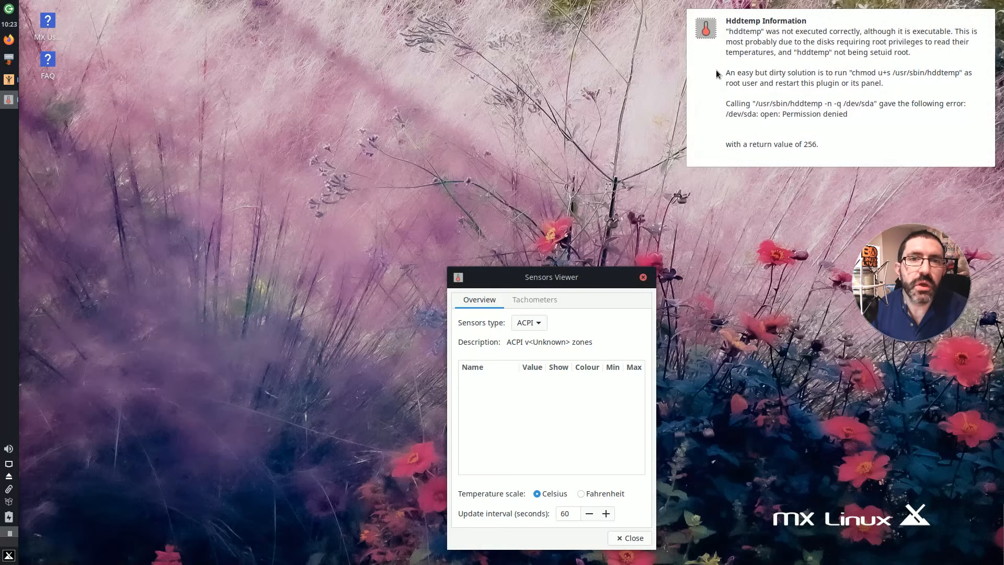
click(740, 66)
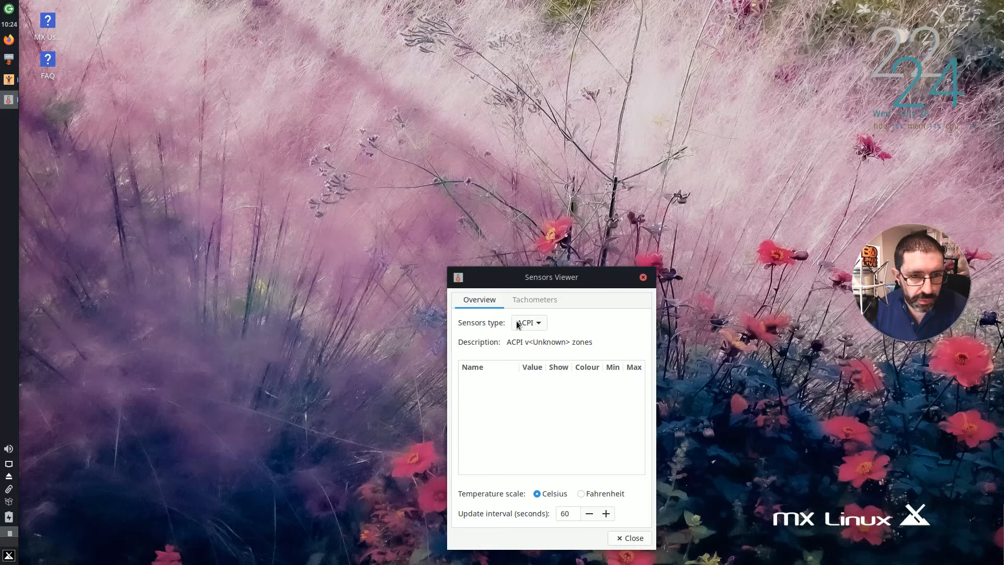
click(643, 277)
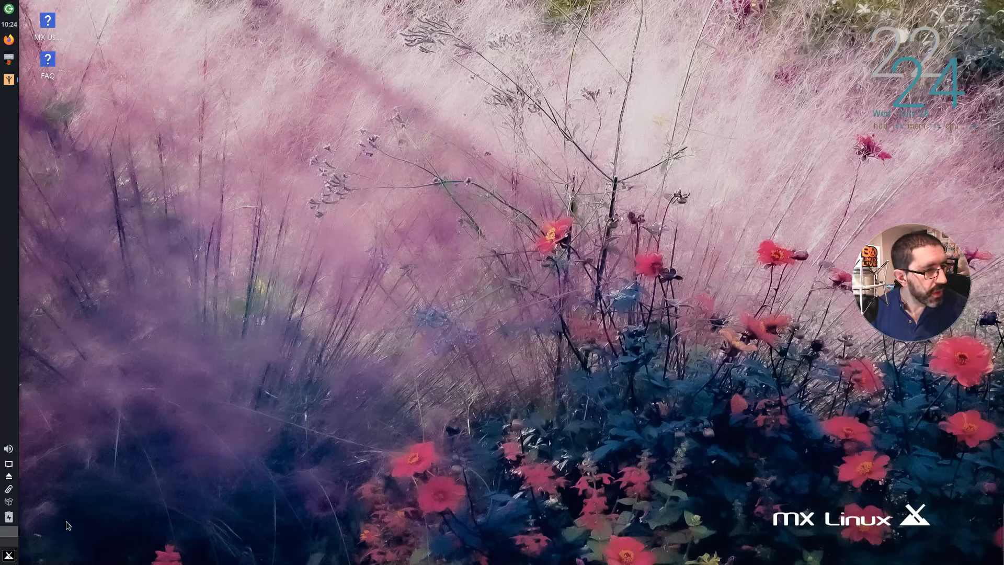
- Browse the Development, Games, Graphics, Internet and Multimedia applications in the Applications Menu, and launch Webcamoid
click(8, 554)
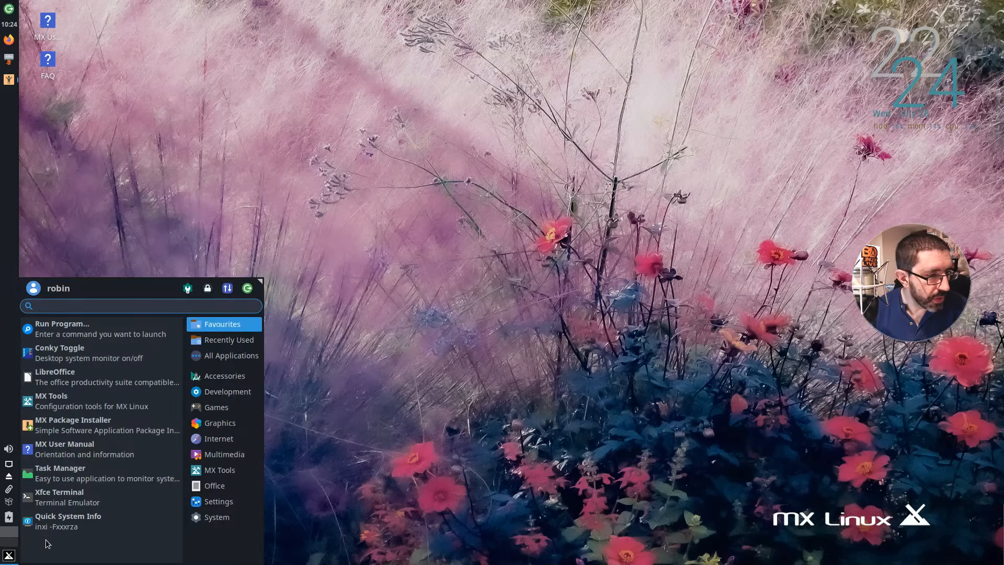
click(235, 397)
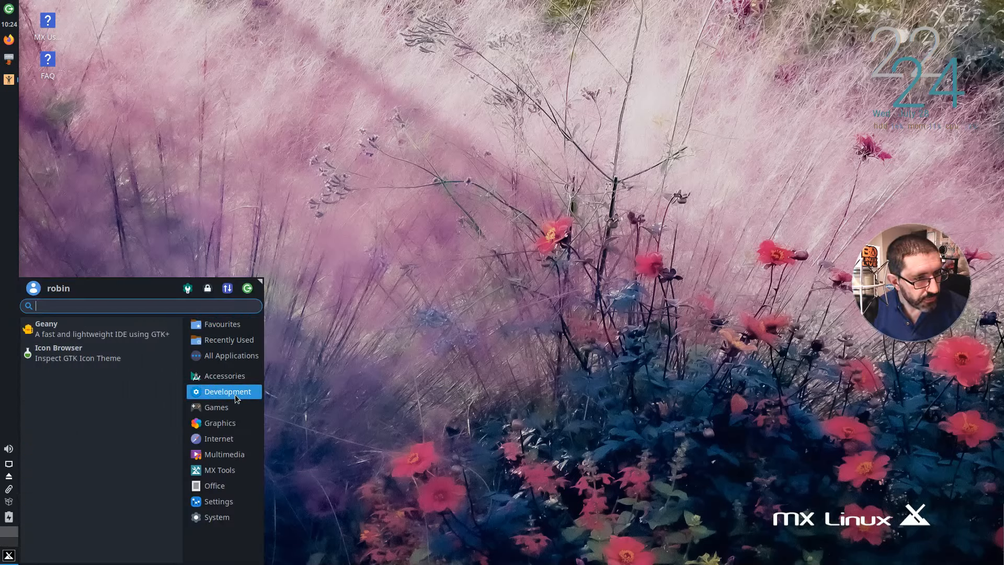
click(229, 405)
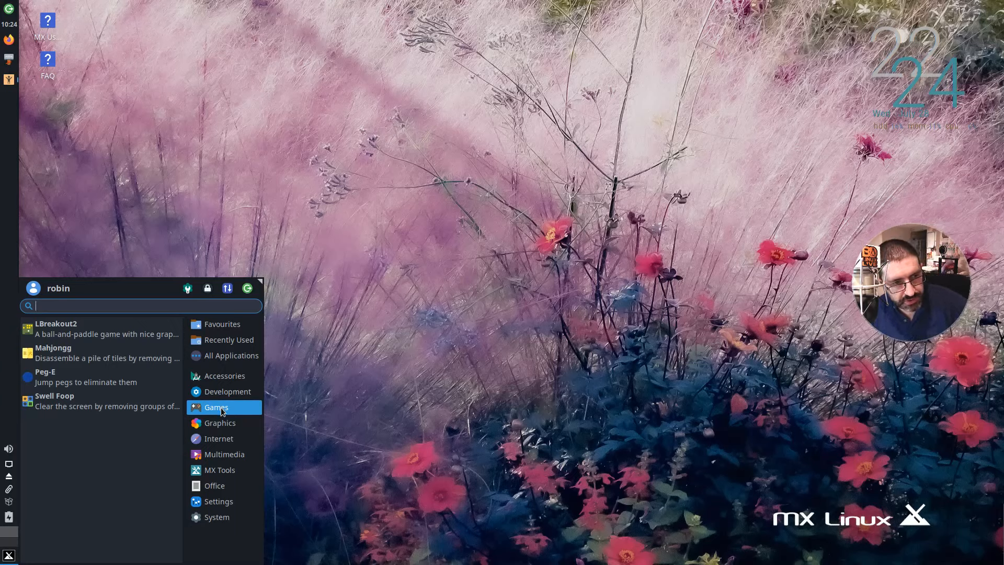
click(228, 423)
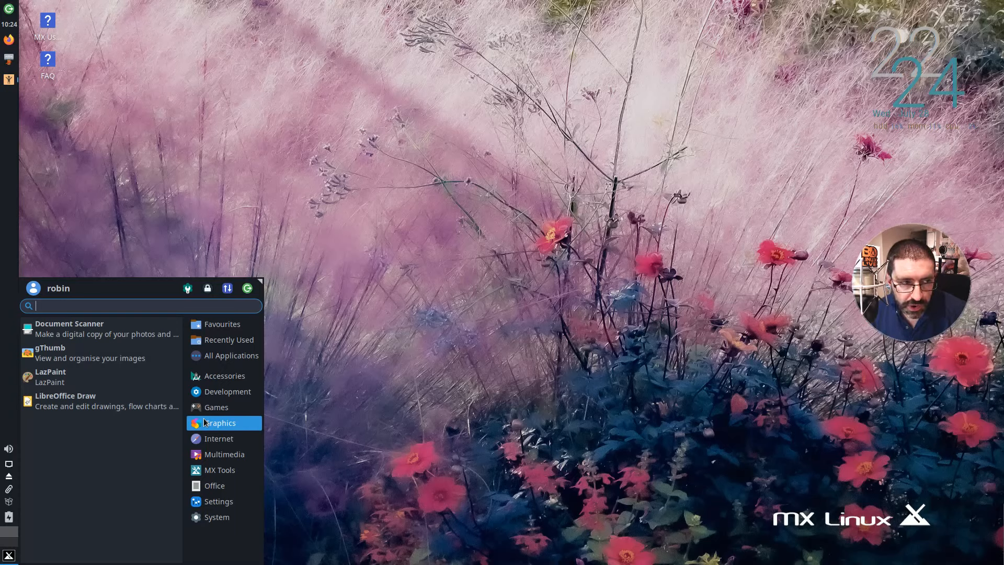
mouse_move(225, 441)
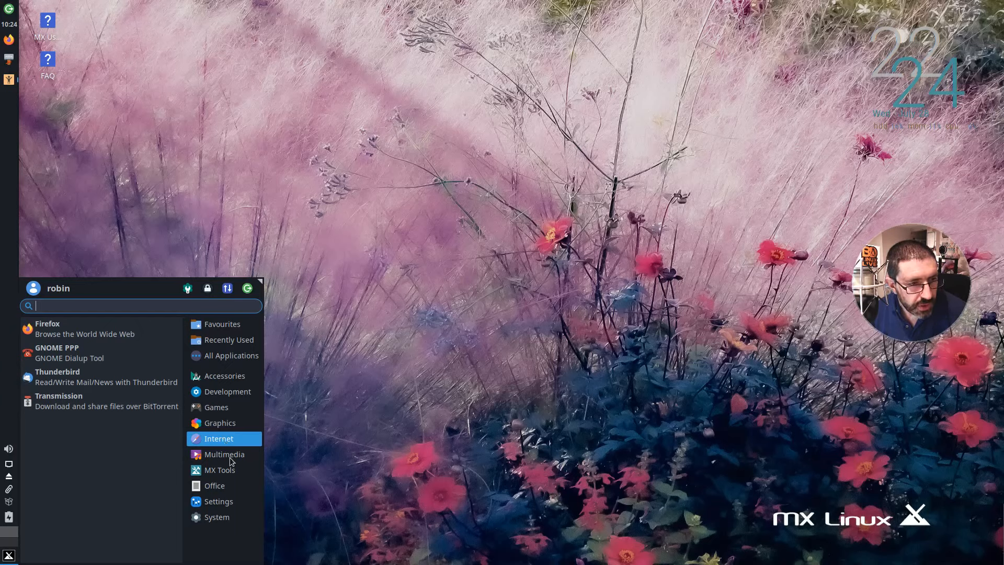
click(230, 456)
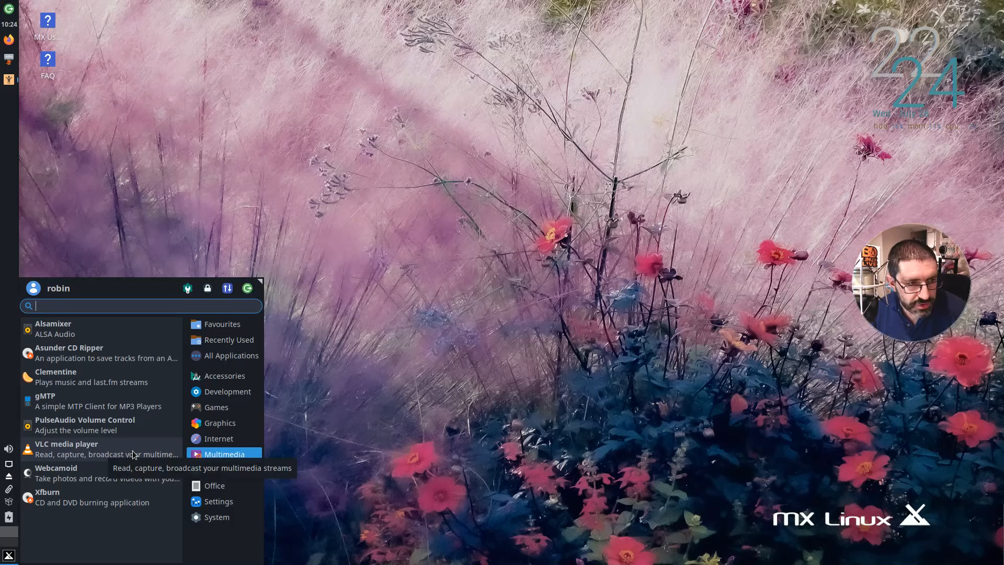
click(92, 480)
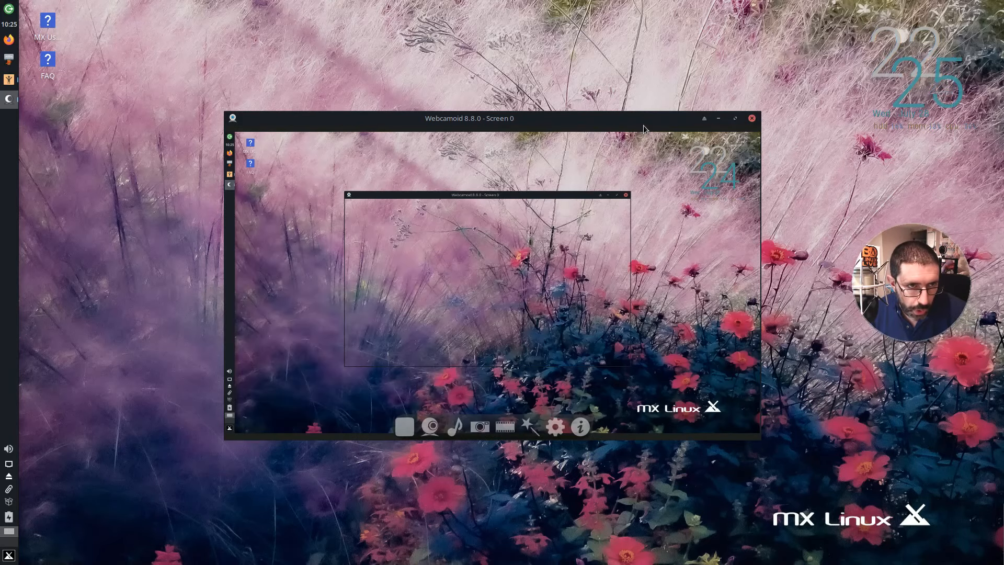
- Close Webcamoid, view the About MX Linux information from the MX Tools applications, and close its window
click(752, 119)
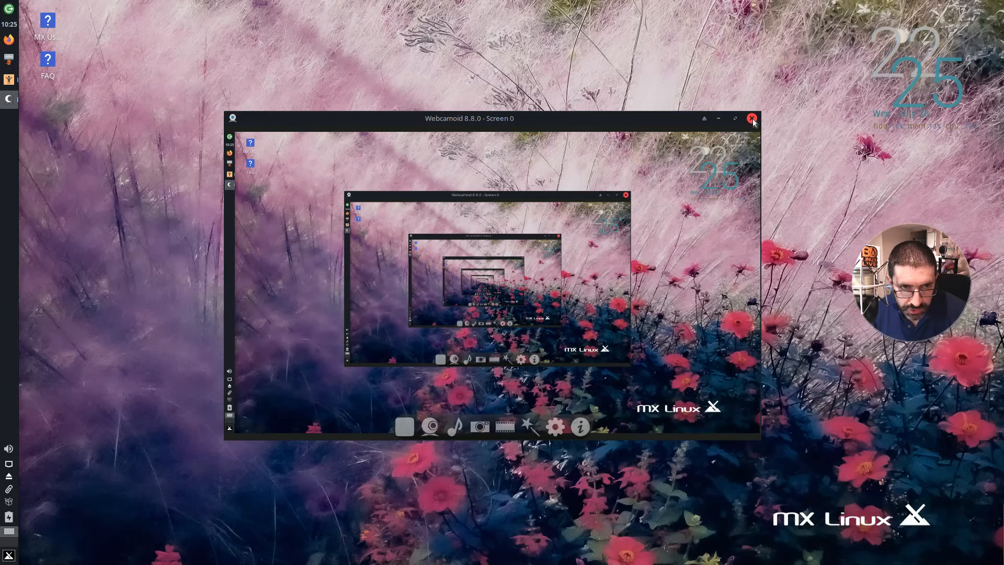
click(3, 561)
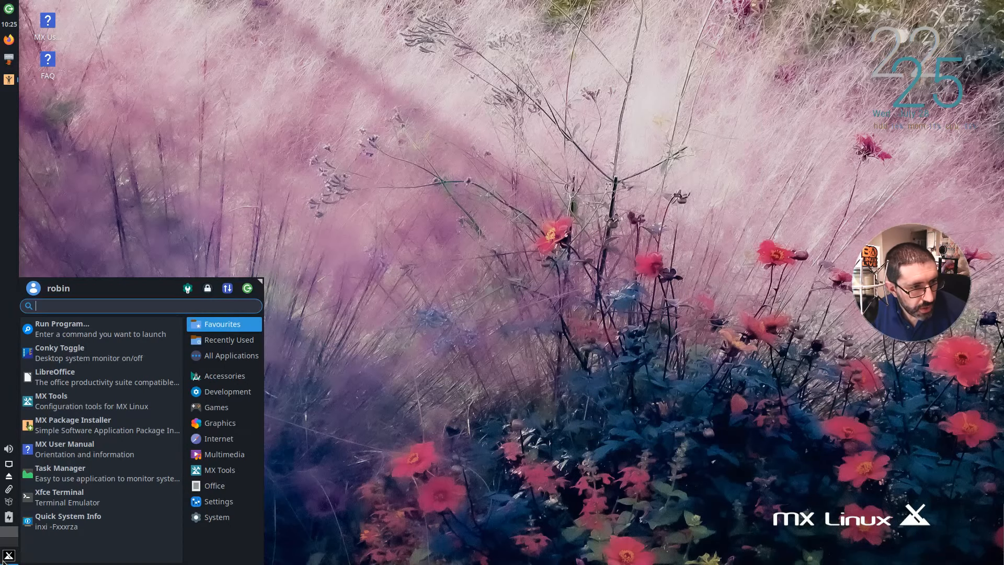
click(215, 470)
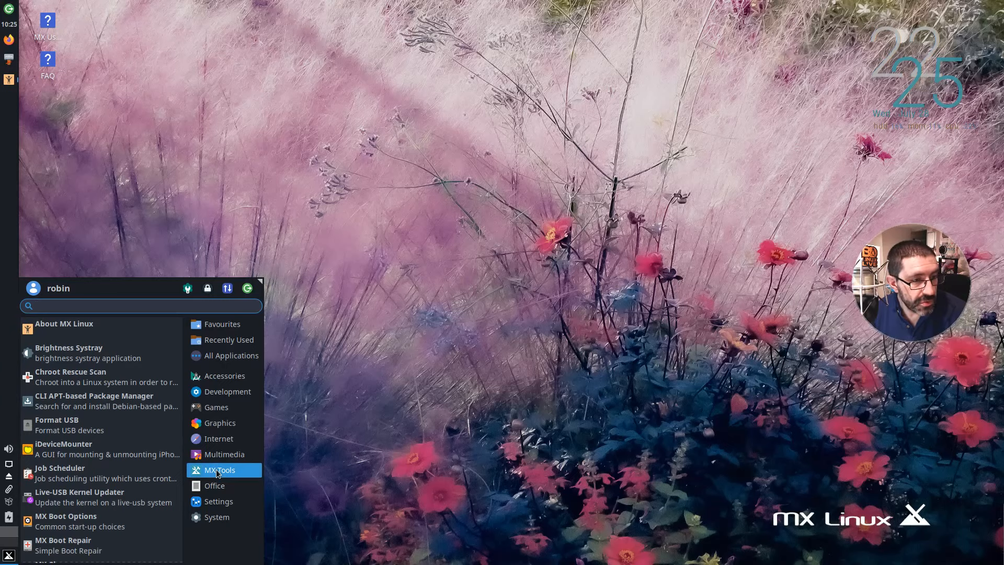
click(97, 328)
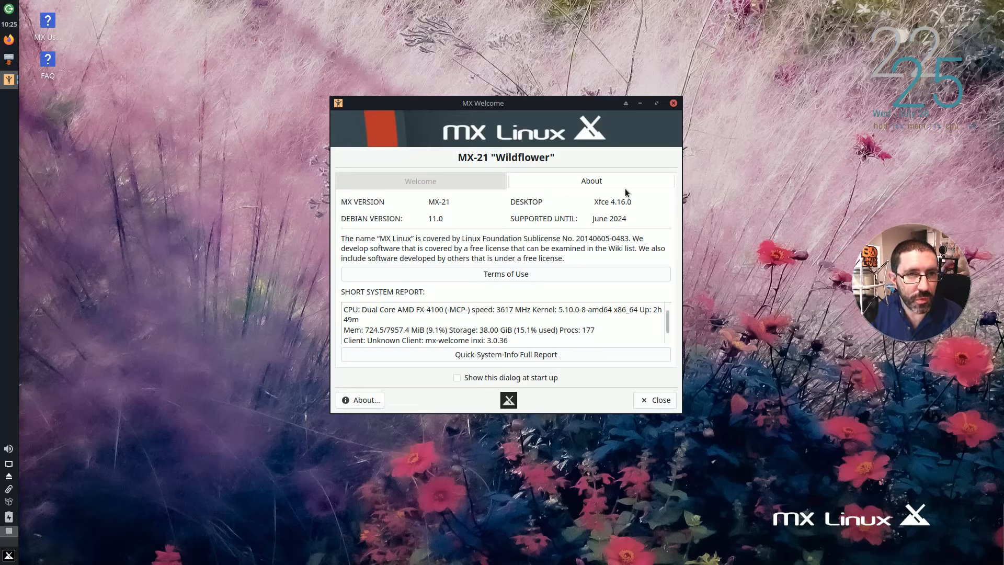
click(675, 104)
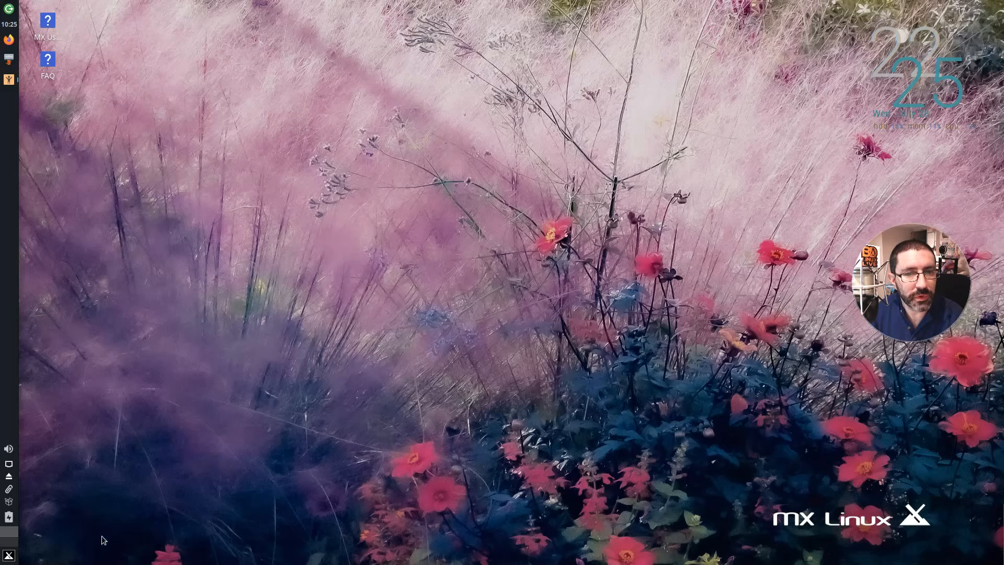
- Browse the MX Tools applications in the Applications Menu, from About MX Linux down to System Locales
click(9, 555)
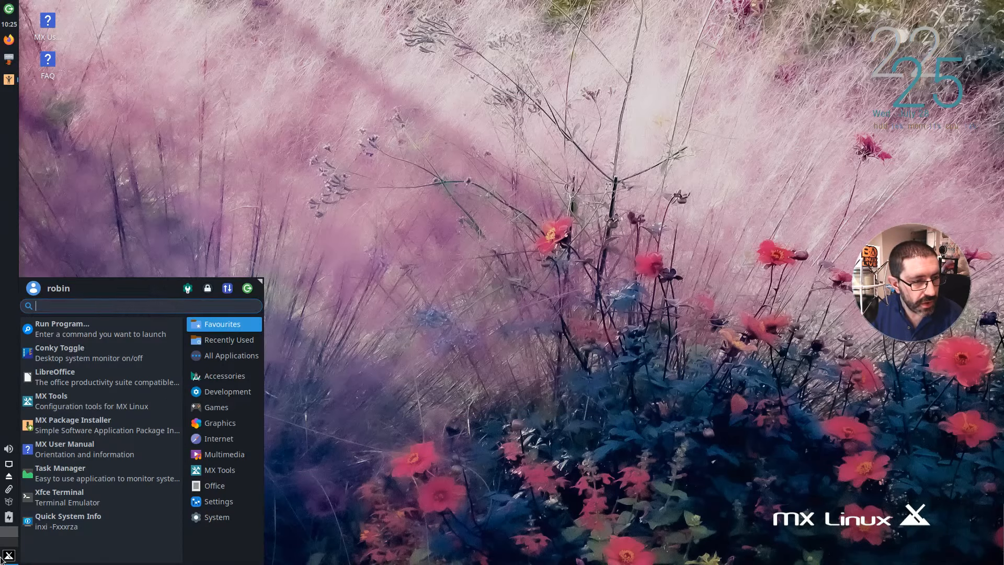
click(219, 501)
click(227, 471)
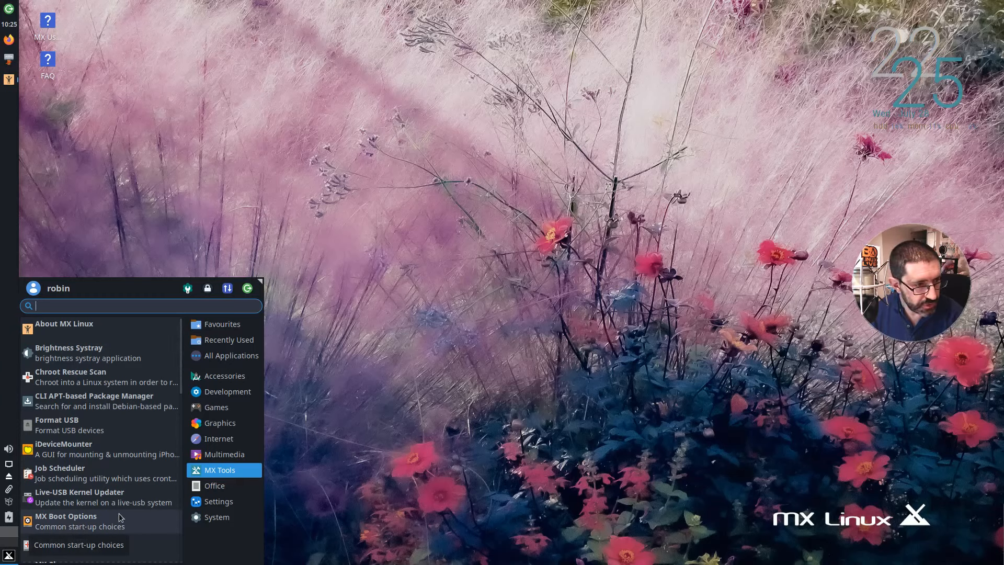
scroll(105, 518, down, 2)
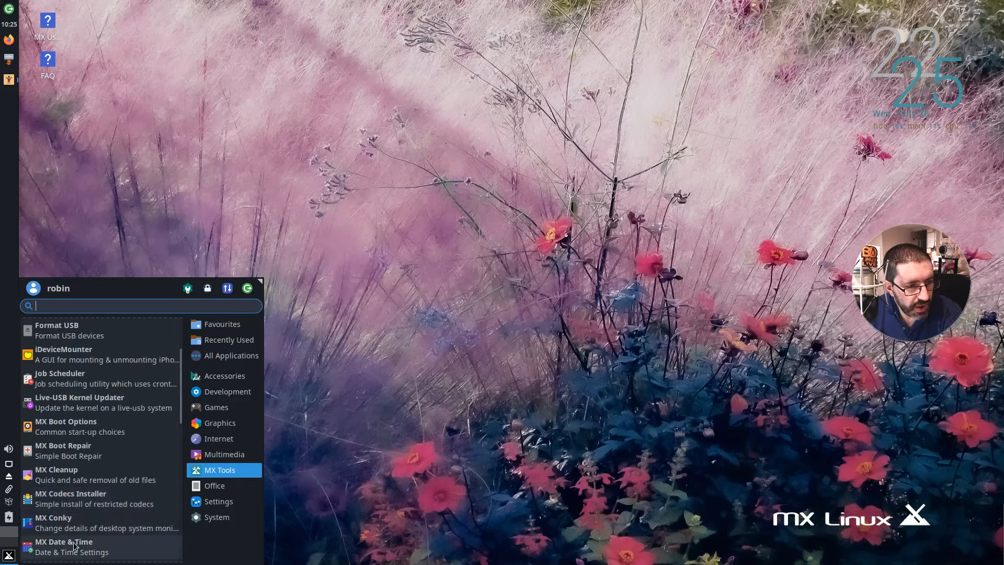
scroll(74, 546, down, 5)
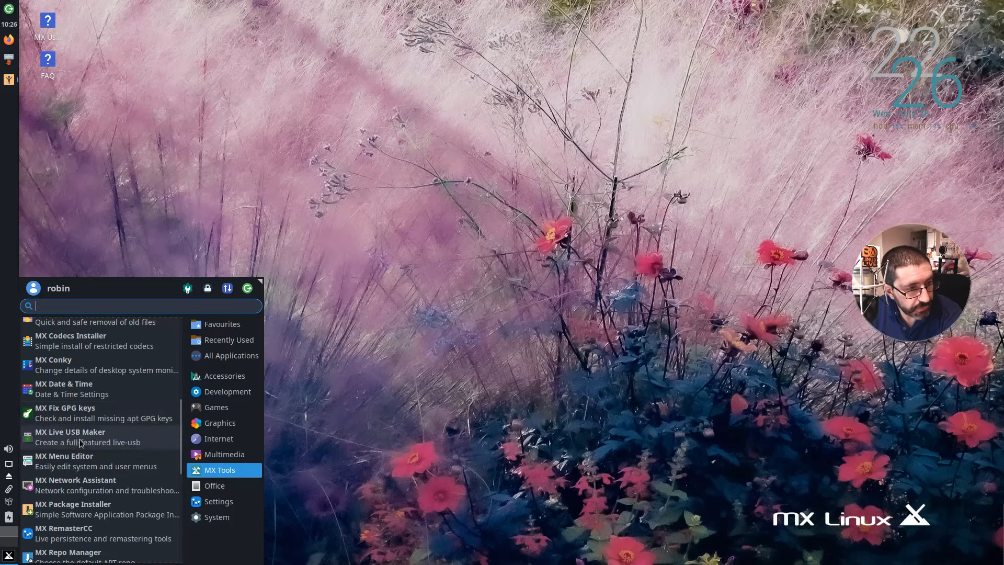
scroll(80, 440, down, 1)
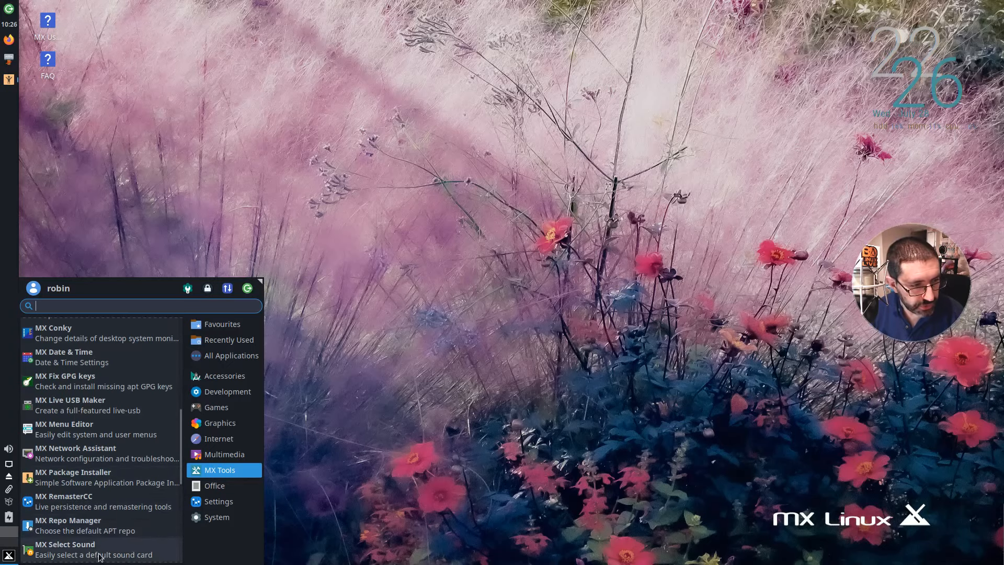
scroll(113, 550, down, 5)
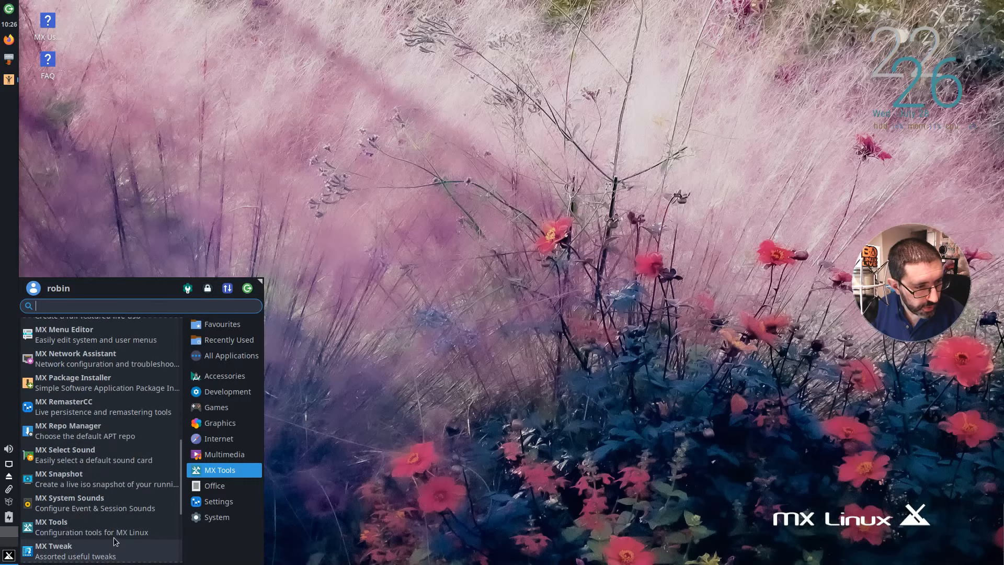
scroll(114, 540, down, 3)
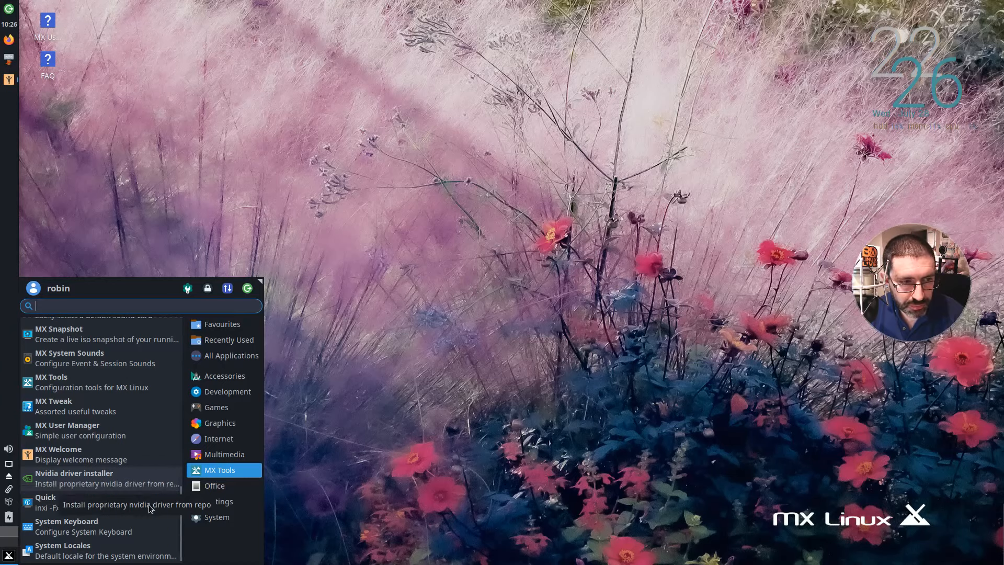
- Browse the Settings and System applications in the Applications Menu, return to Favourites, and close the menu
mouse_move(214, 489)
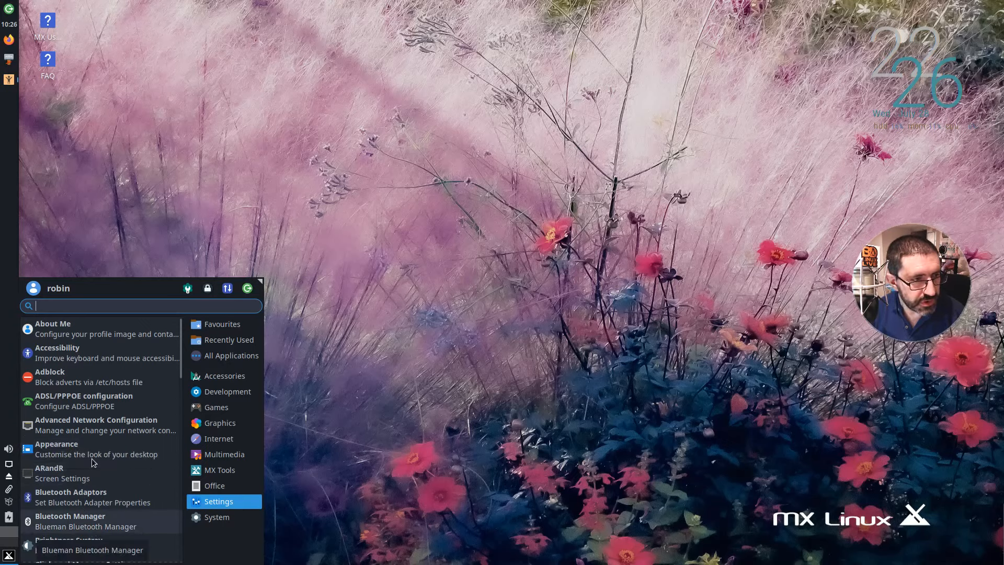
click(222, 518)
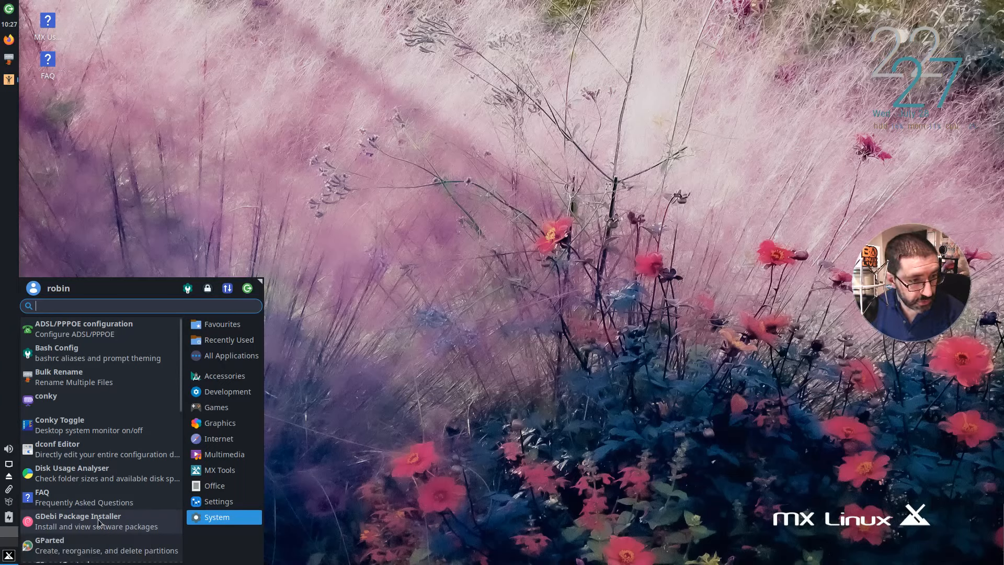
click(220, 470)
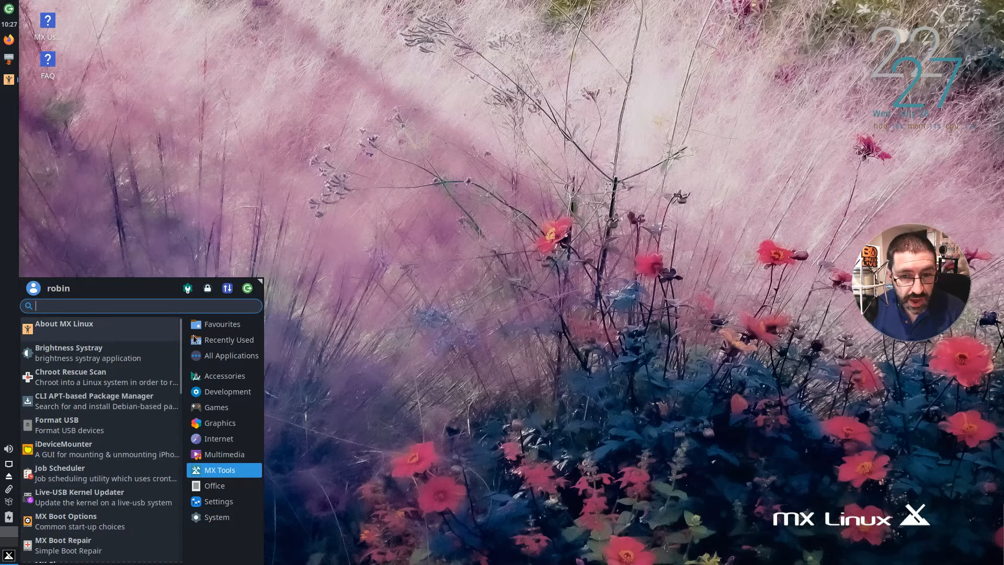
click(212, 340)
click(215, 320)
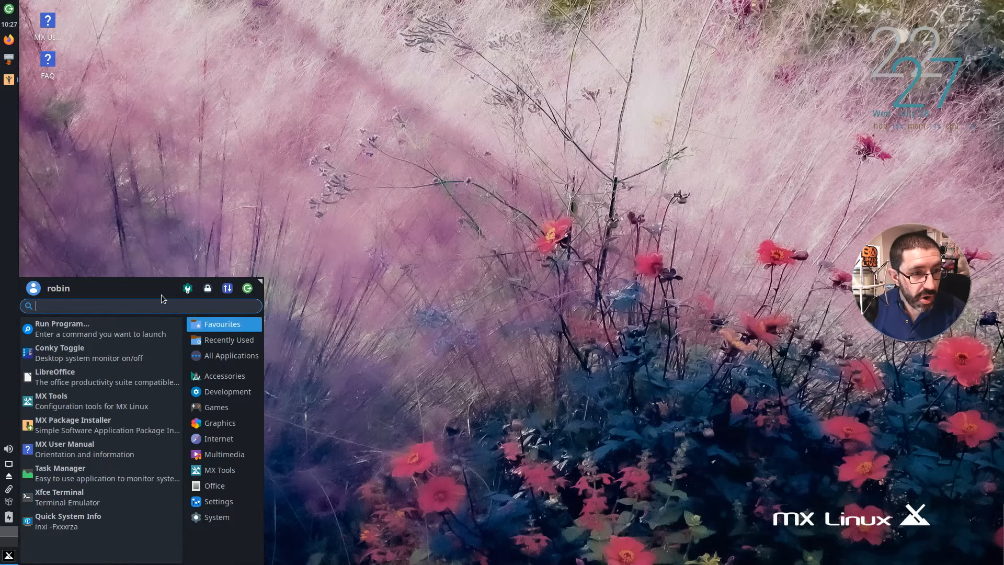
click(190, 198)
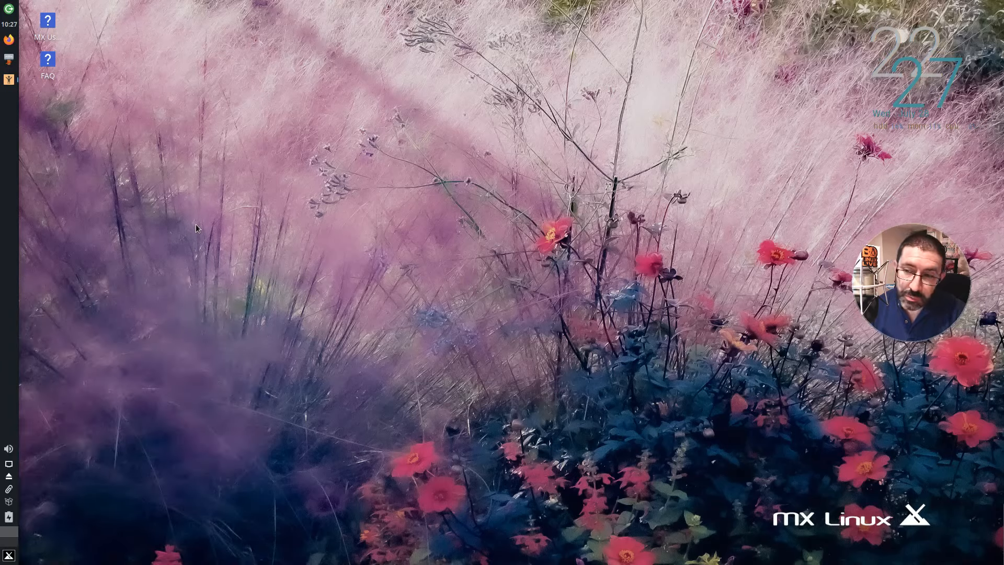